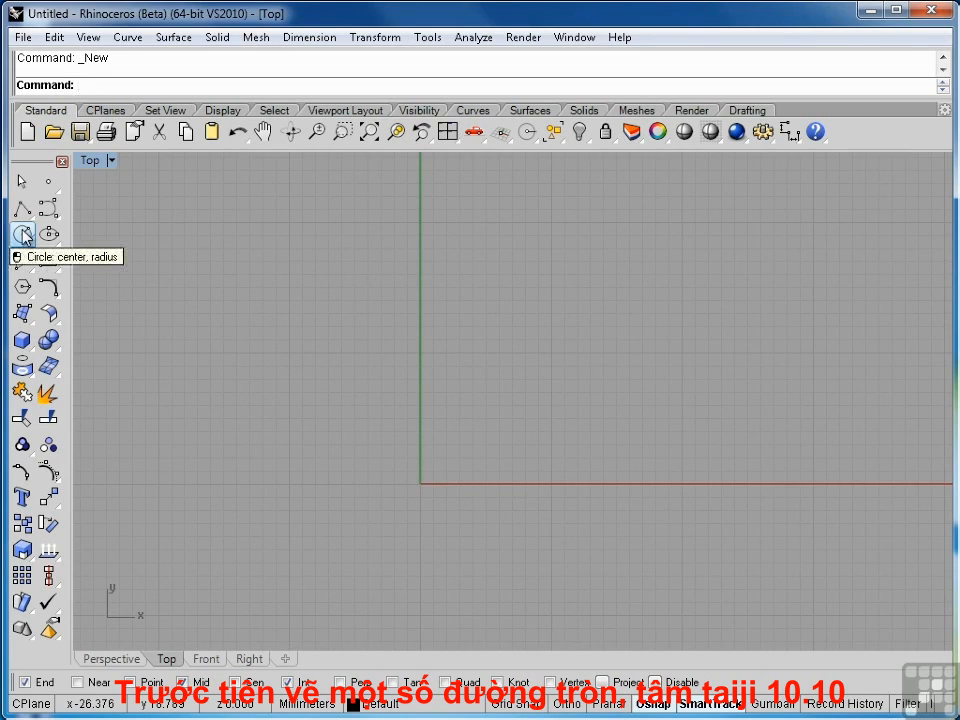
Step: Draw a circle centred at 10,10 with a radius of 8
click(23, 235)
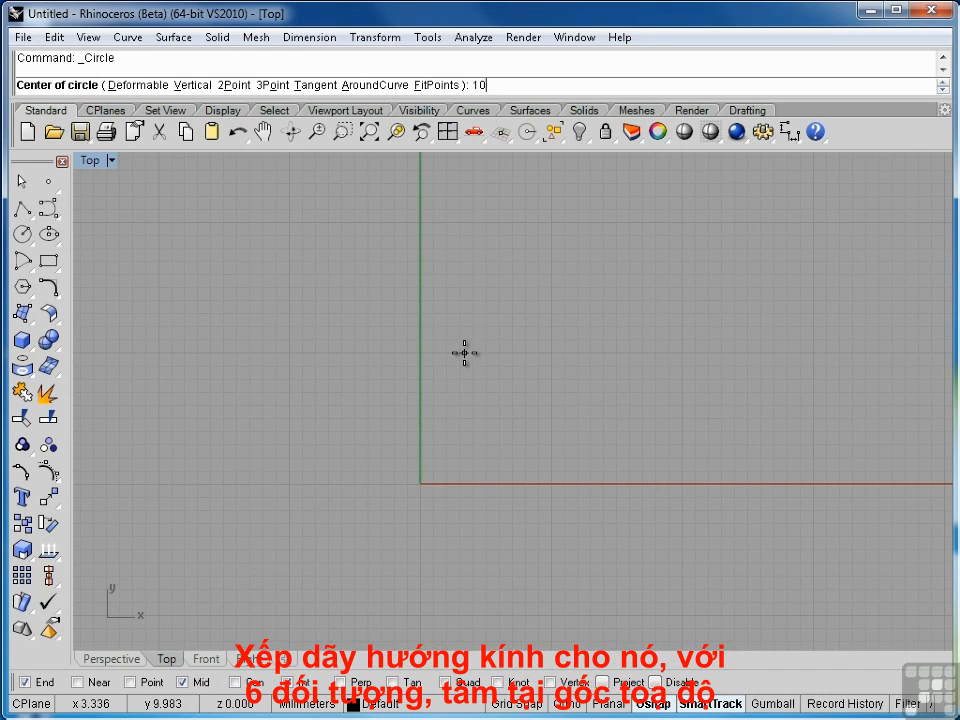
key(Return)
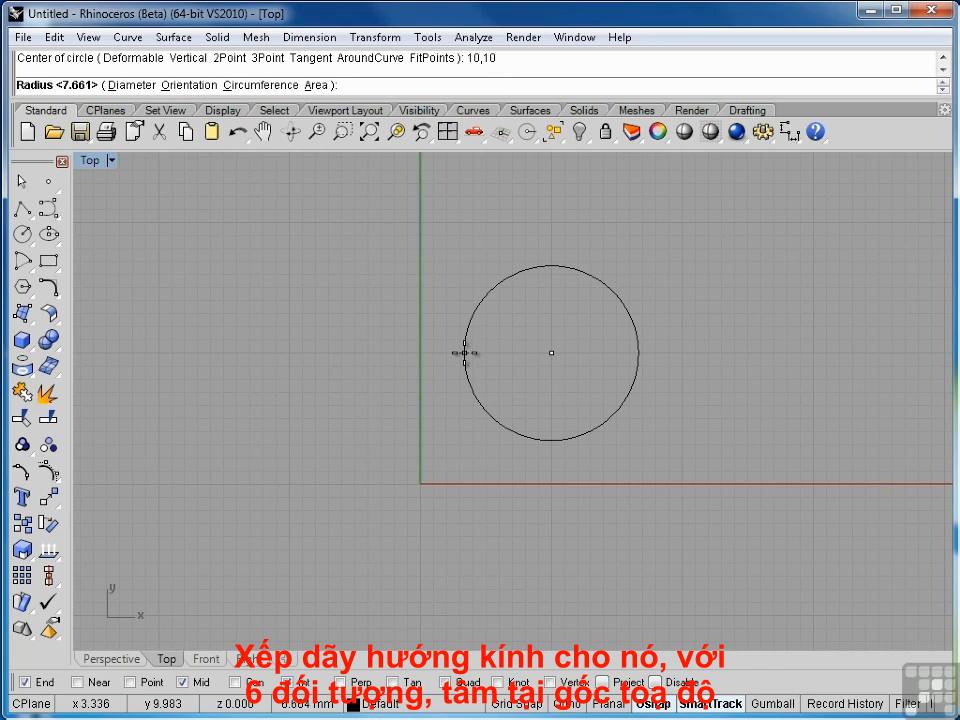
key(Return)
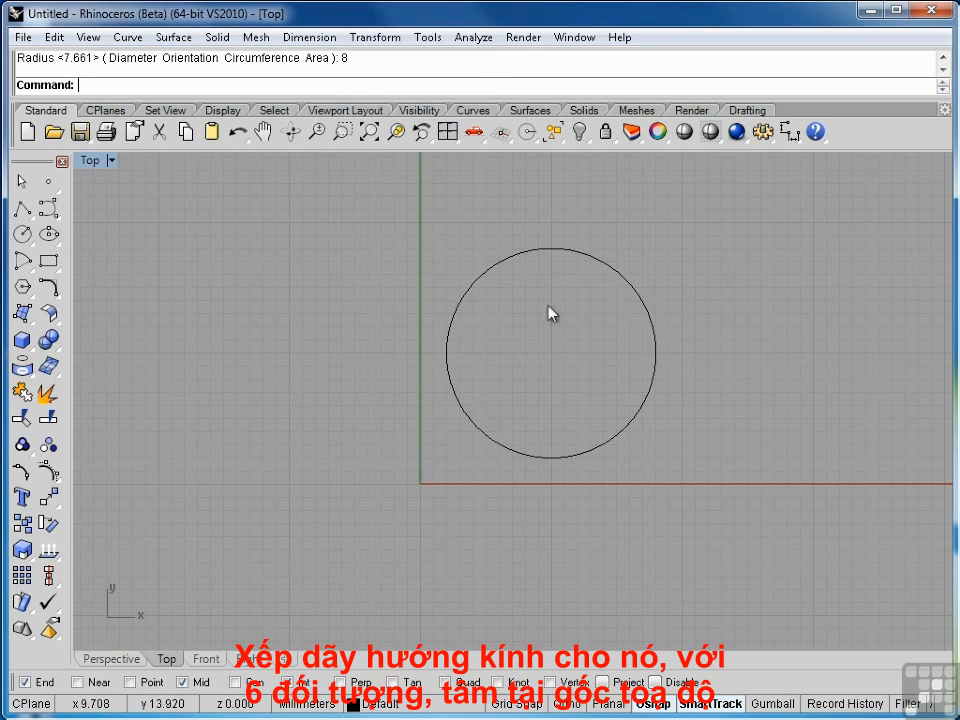
Step: Polar-array the circle about the origin with 6 items over 360 degrees
click(557, 250)
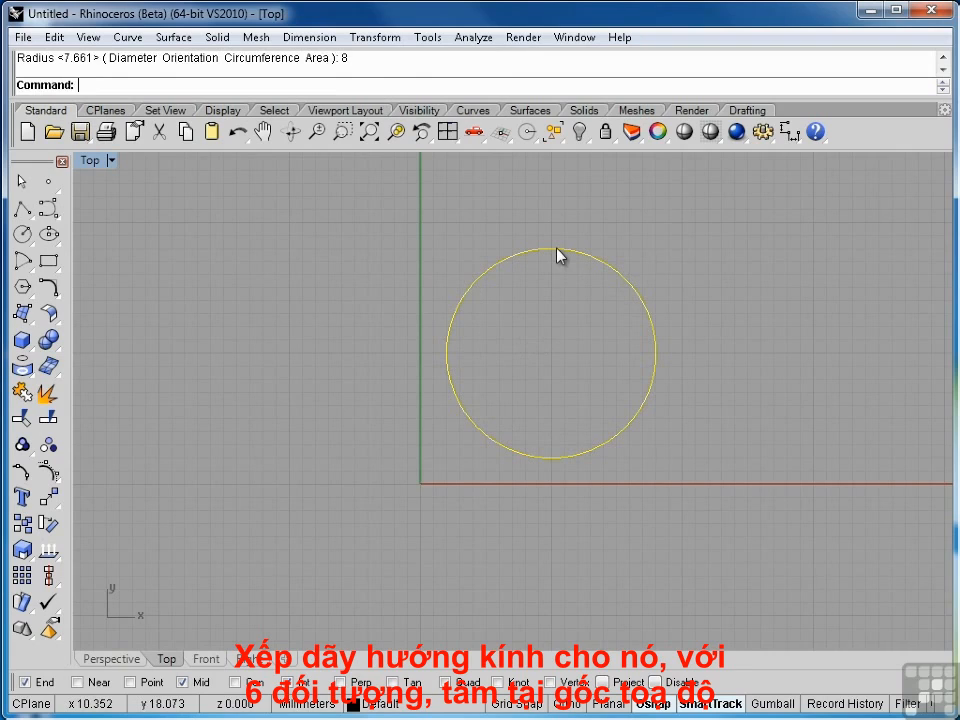
click(50, 500)
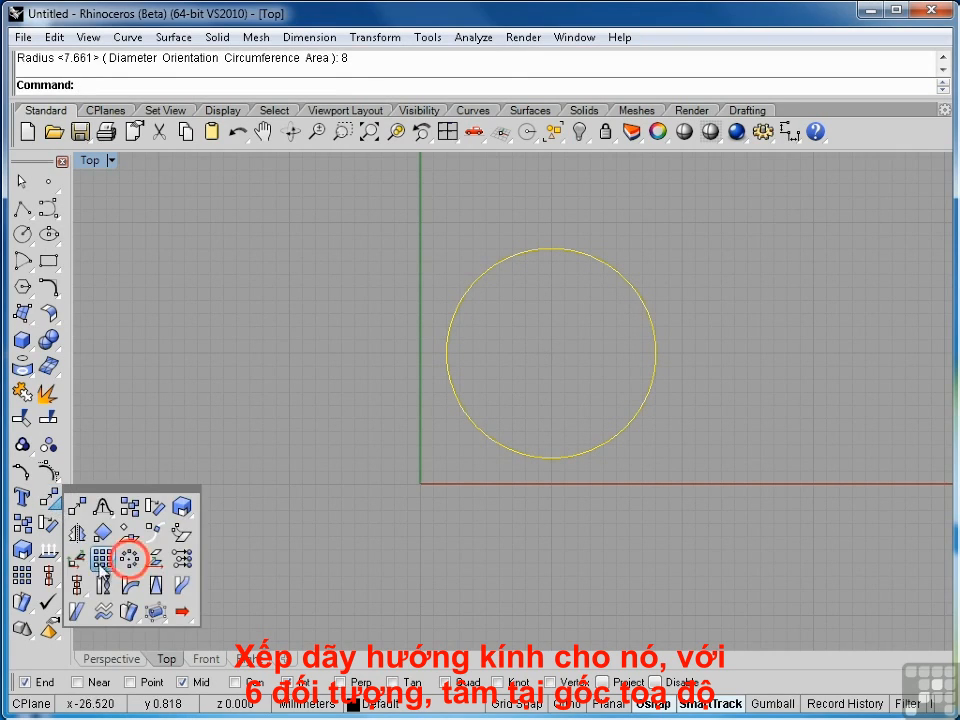
click(129, 562)
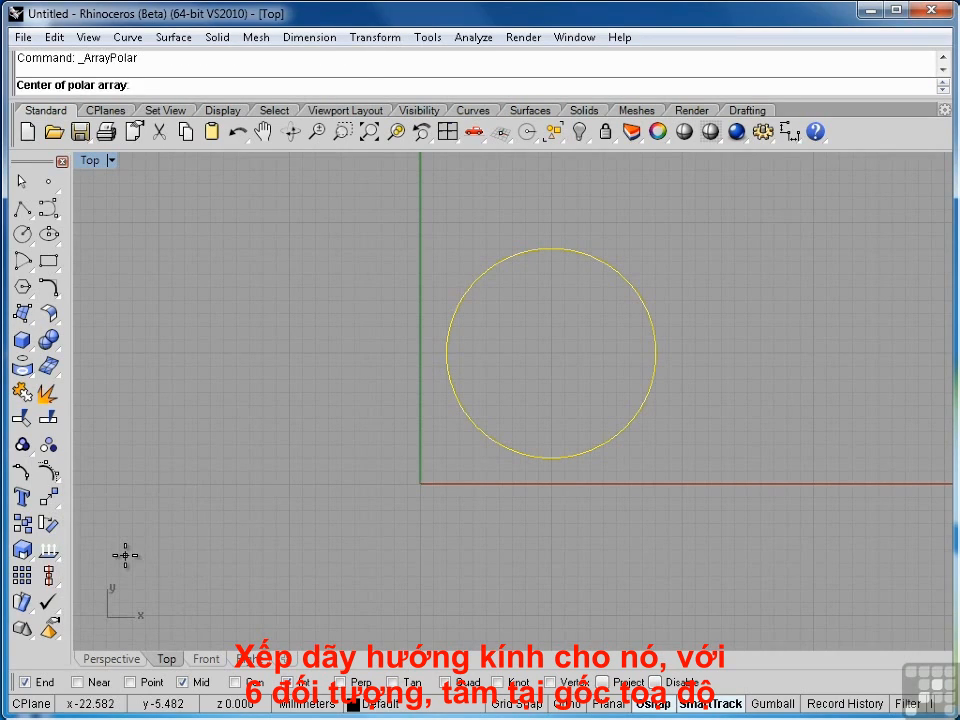
text(0)
key(Return)
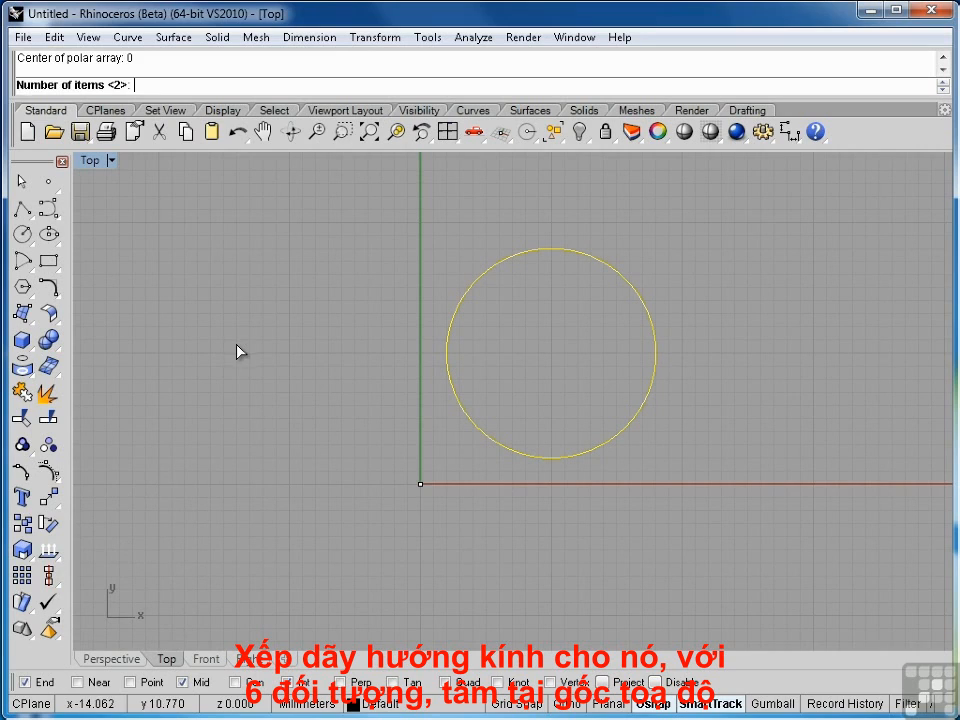
text(6)
key(Return)
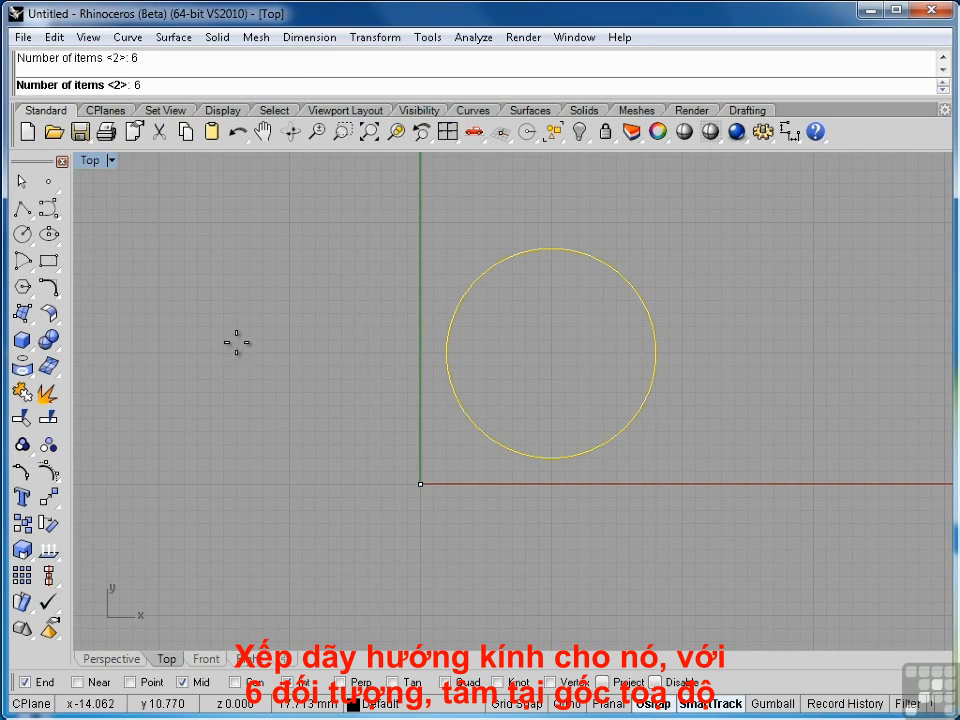
key(Return)
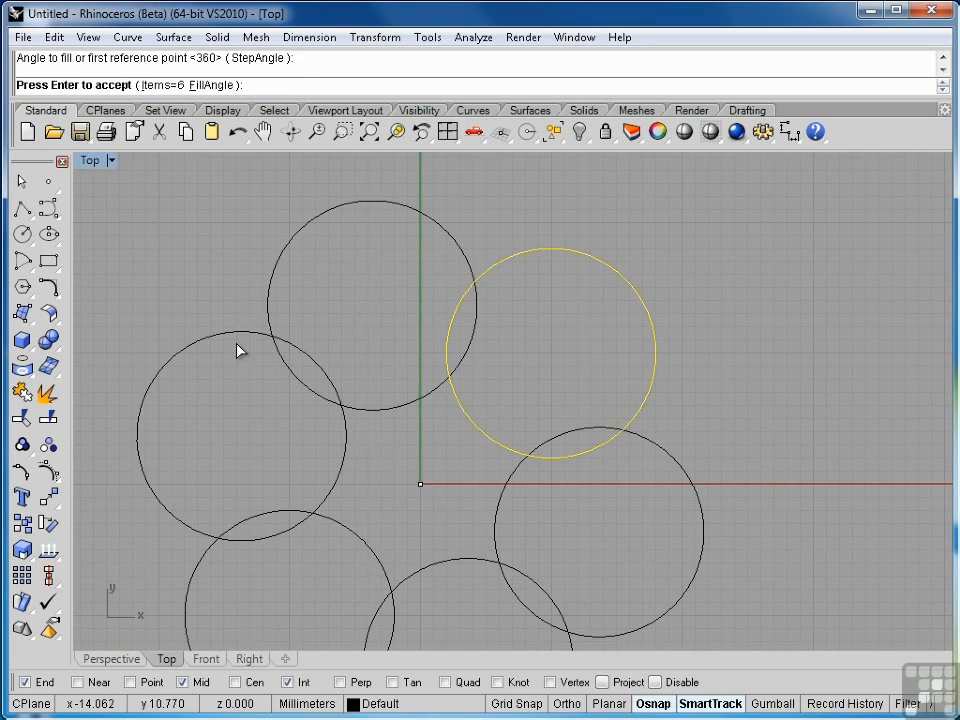
scroll(474, 349, down, 3)
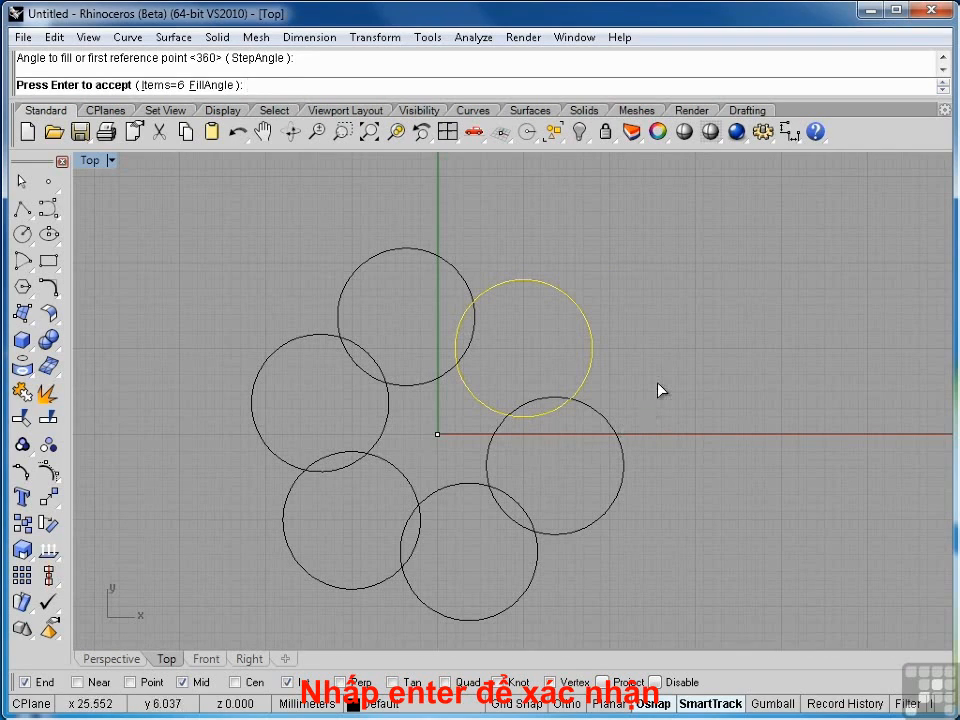
key(Return)
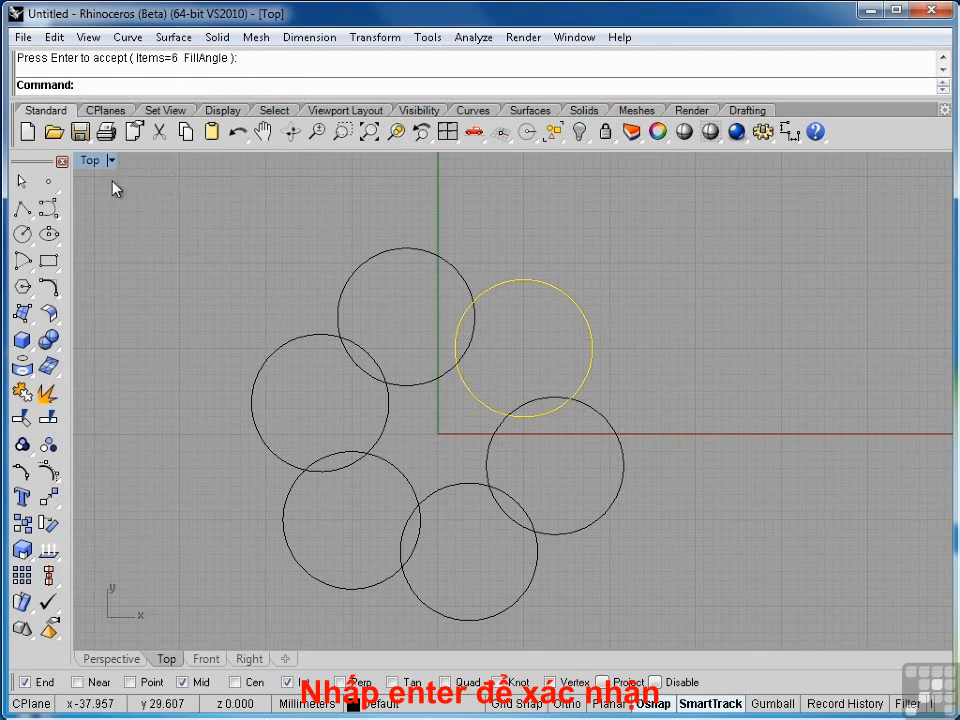
Step: In the Perspective view, trim the six circles against each other, removing the overlapping inner arcs to form a flower outline
click(108, 659)
click(651, 566)
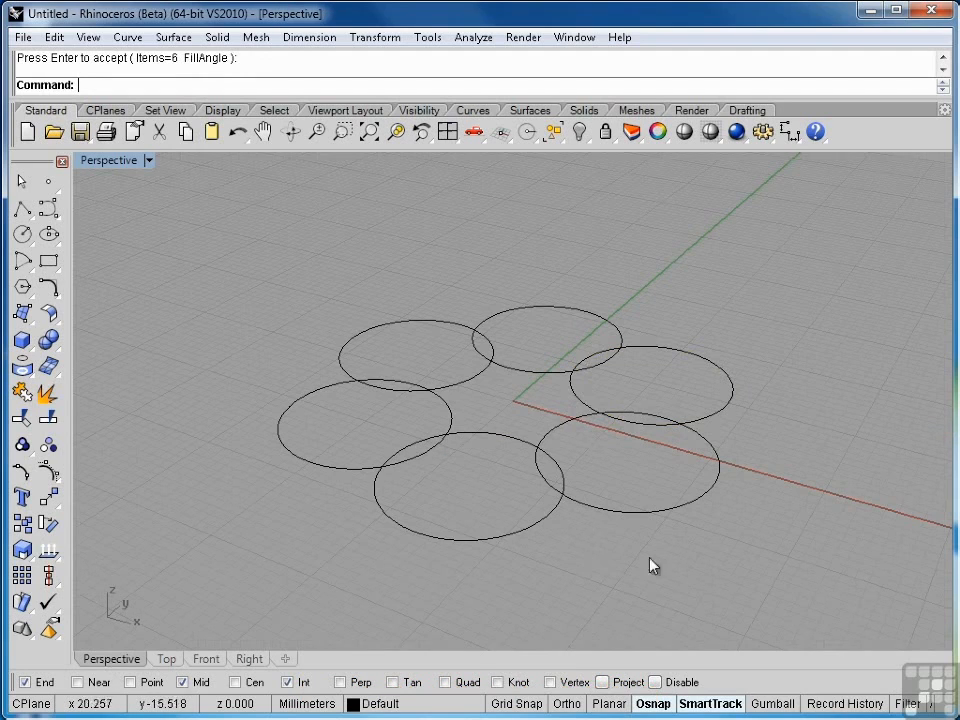
drag(601, 503, 326, 295)
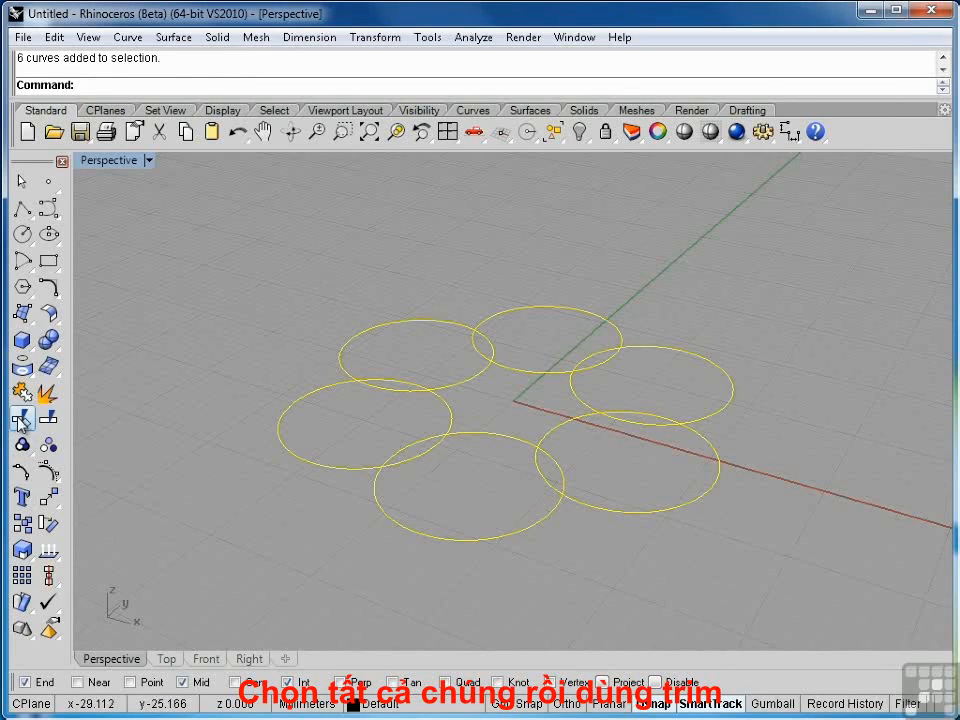
click(20, 313)
click(395, 382)
click(396, 390)
click(409, 444)
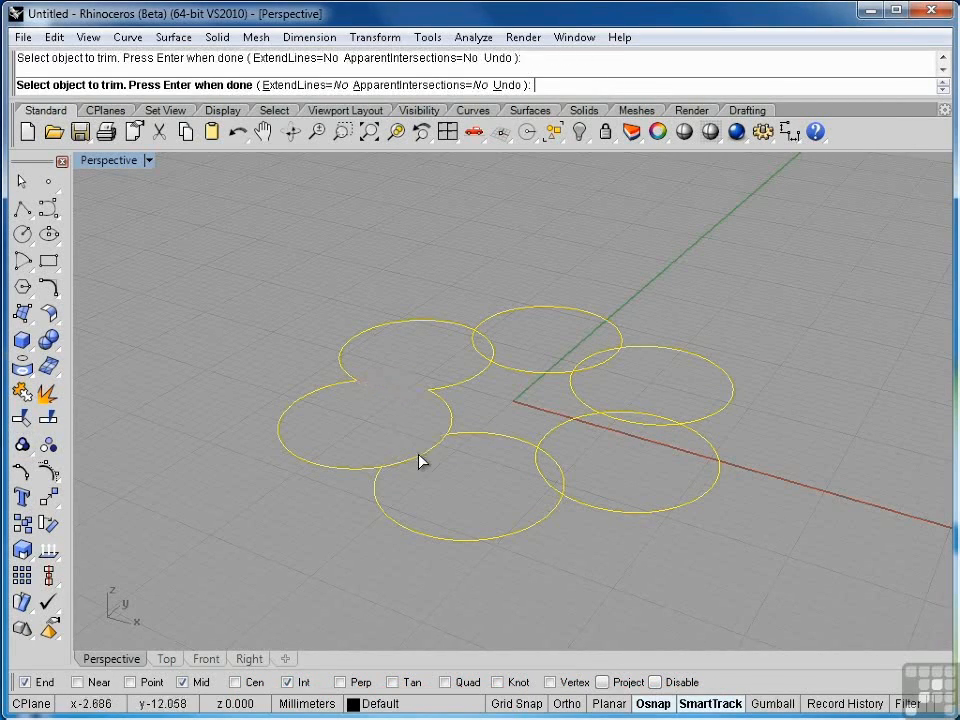
click(420, 455)
click(541, 480)
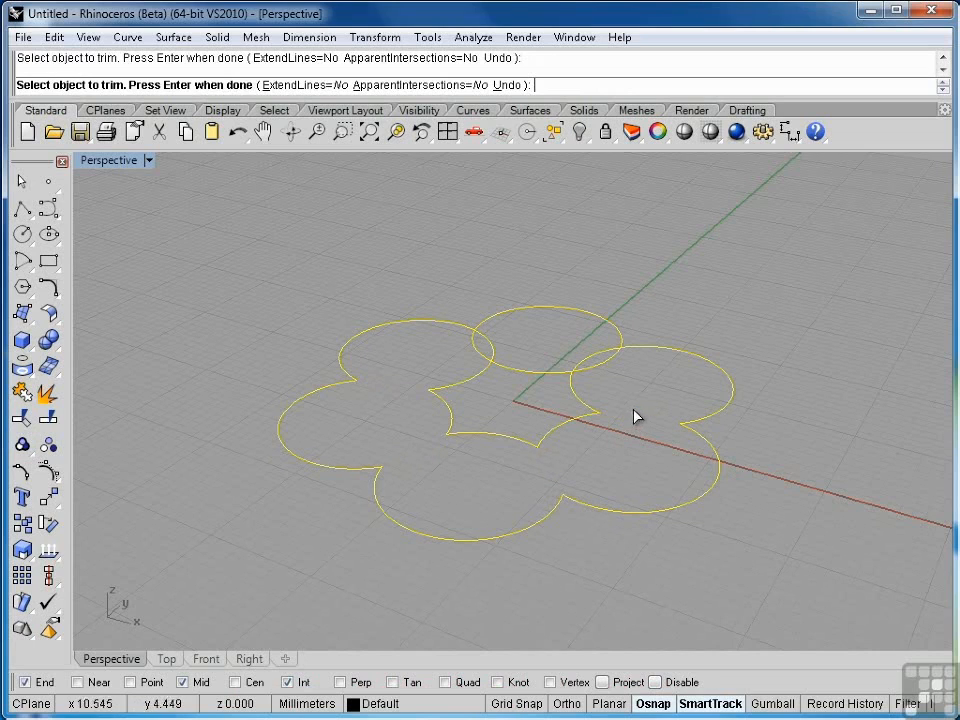
click(495, 354)
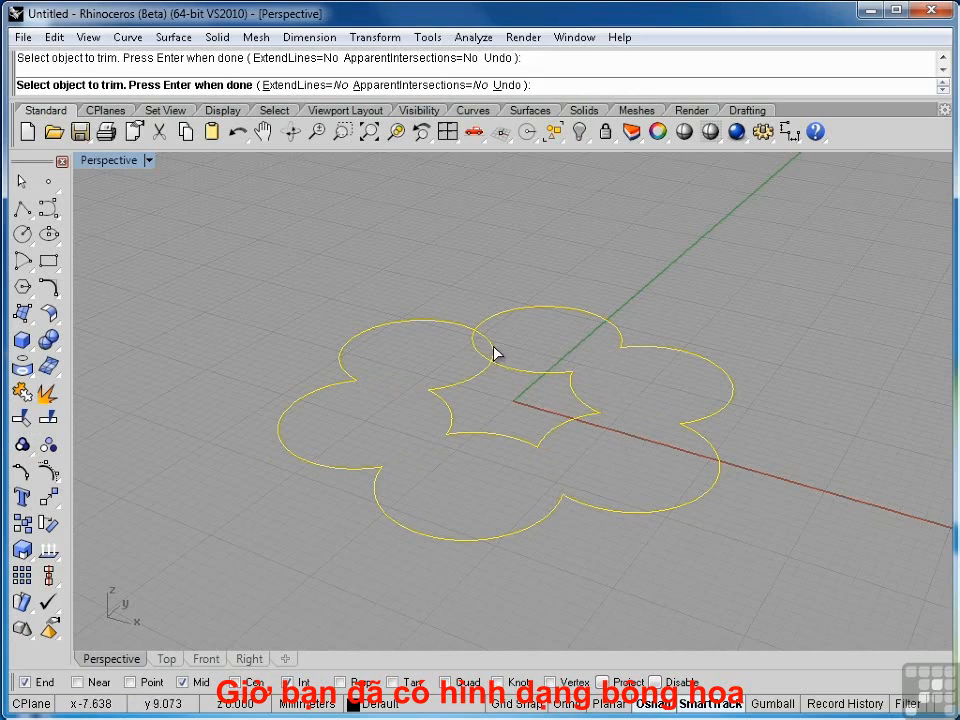
click(476, 352)
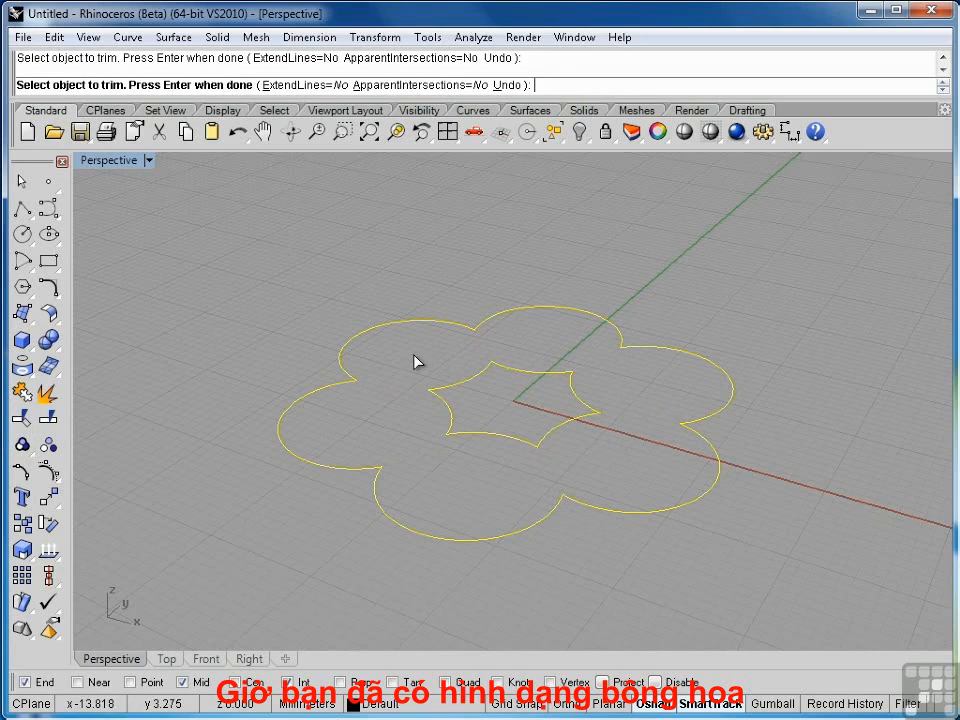
key(Return)
Step: Delete the leftover star-shaped arcs inside the flower outline
drag(399, 257, 611, 479)
key(Delete)
Step: Duplicate the flower outline by dragging a copy along the x-axis
right_drag(482, 433, 407, 392)
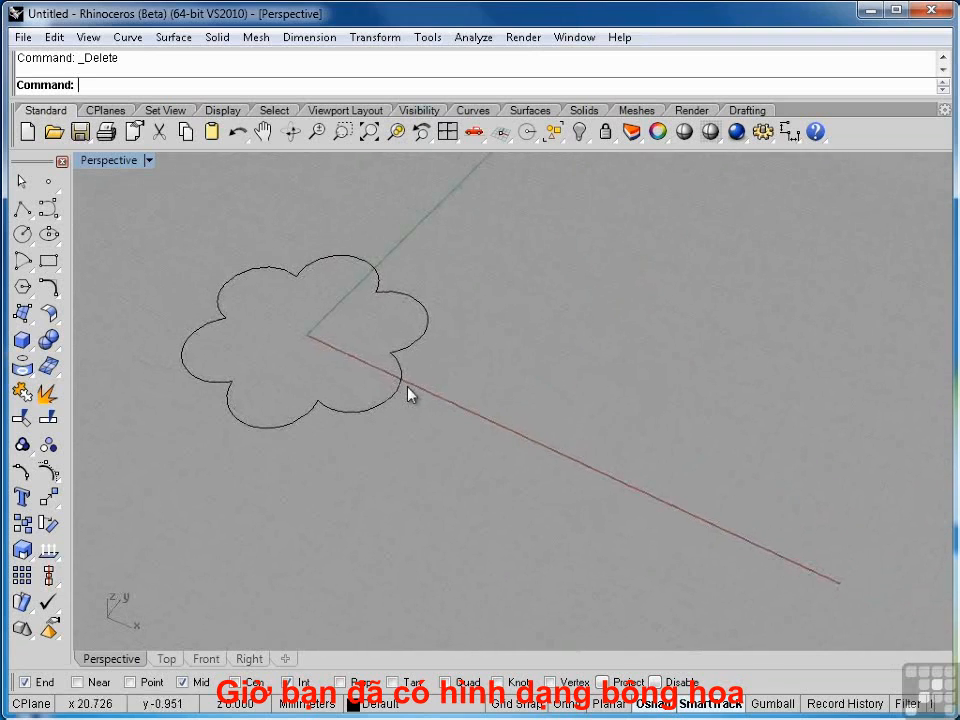
drag(228, 310, 448, 470)
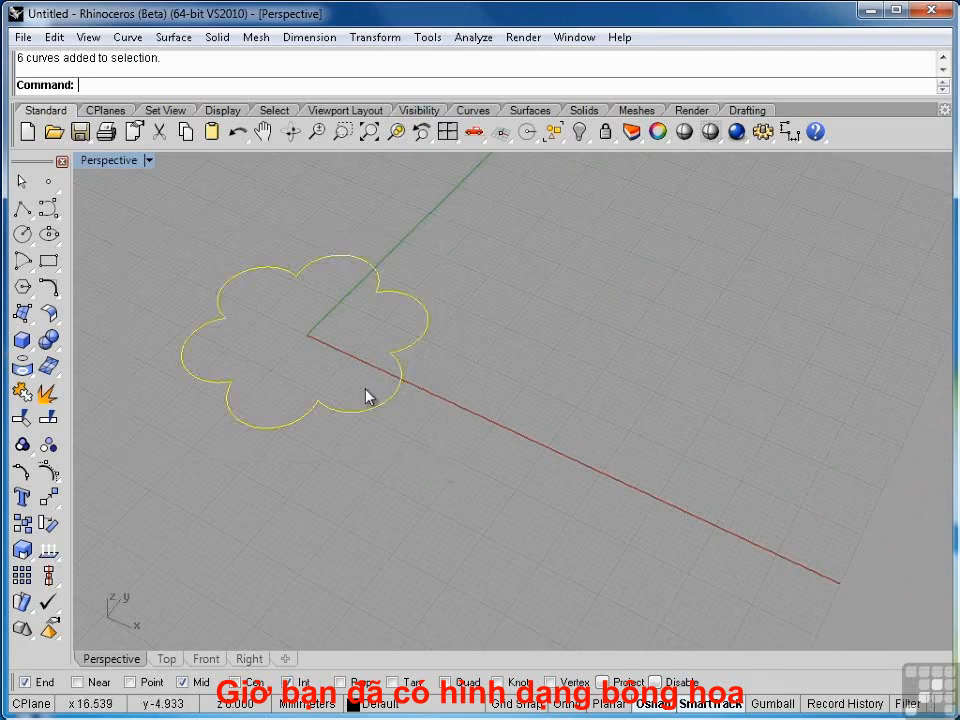
drag(380, 405, 687, 520)
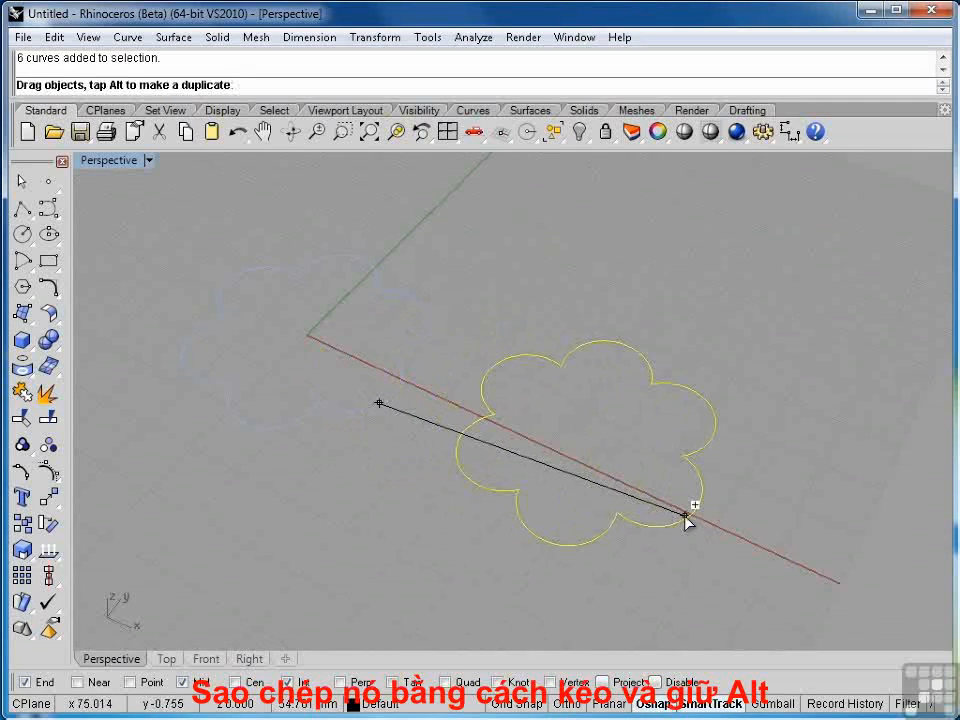
key(alt)
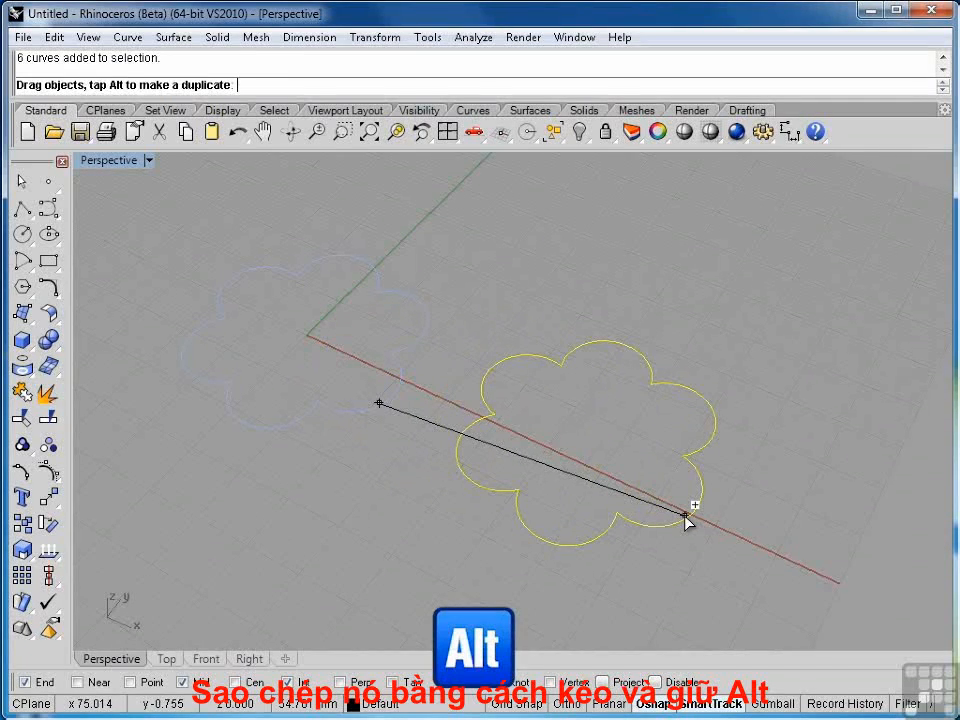
drag(686, 521, 686, 521)
click(394, 548)
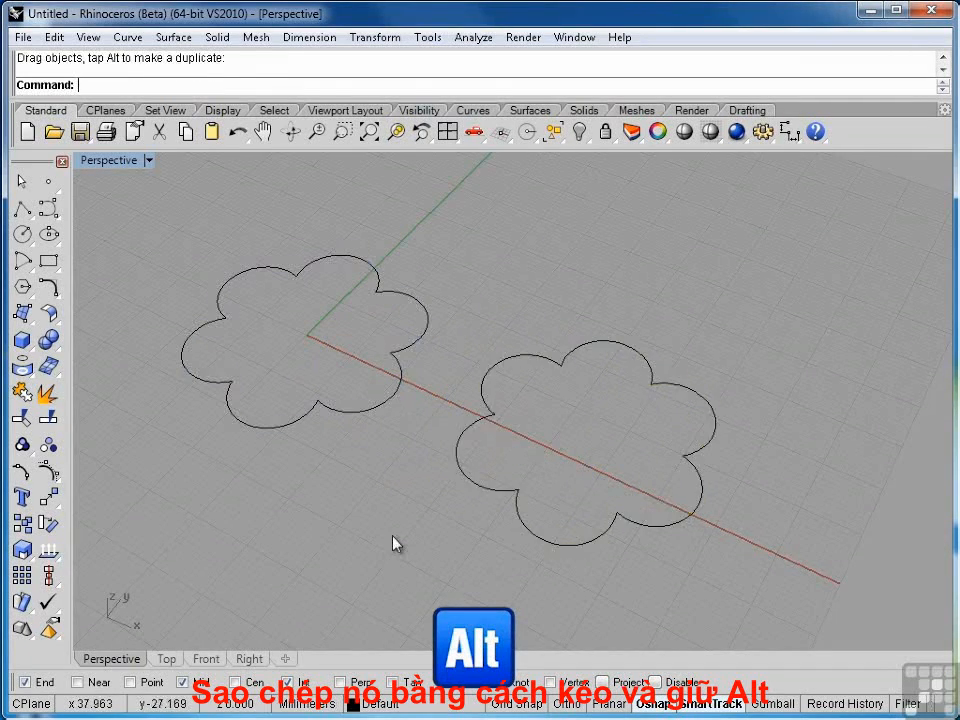
Step: Select individual petal arcs on both flowers to examine how their curves are divided
click(512, 360)
click(425, 330)
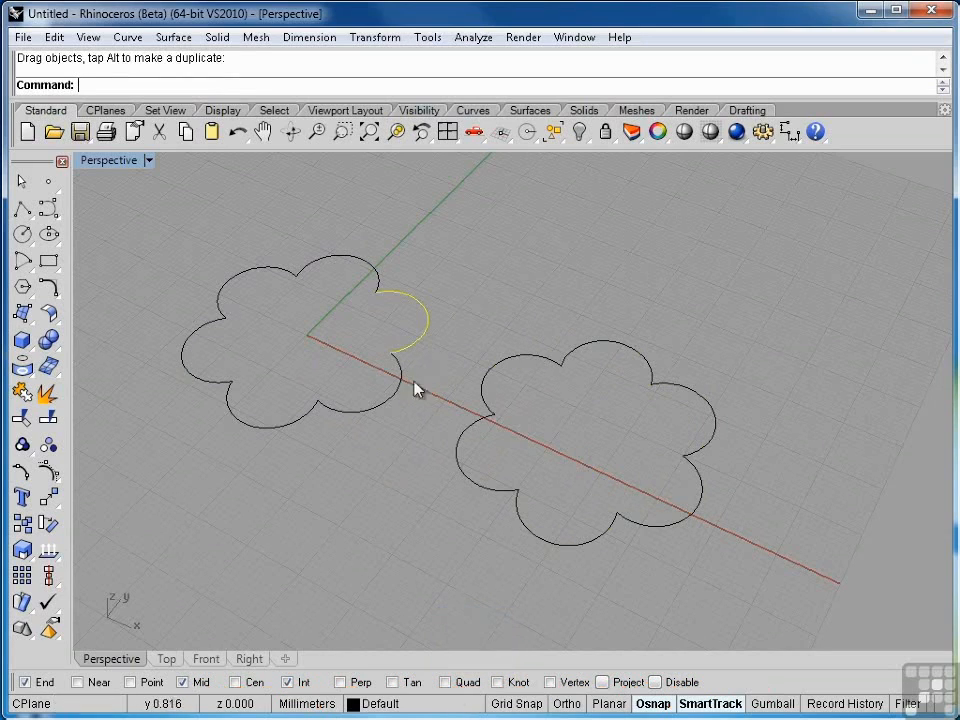
click(419, 392)
click(390, 401)
click(460, 459)
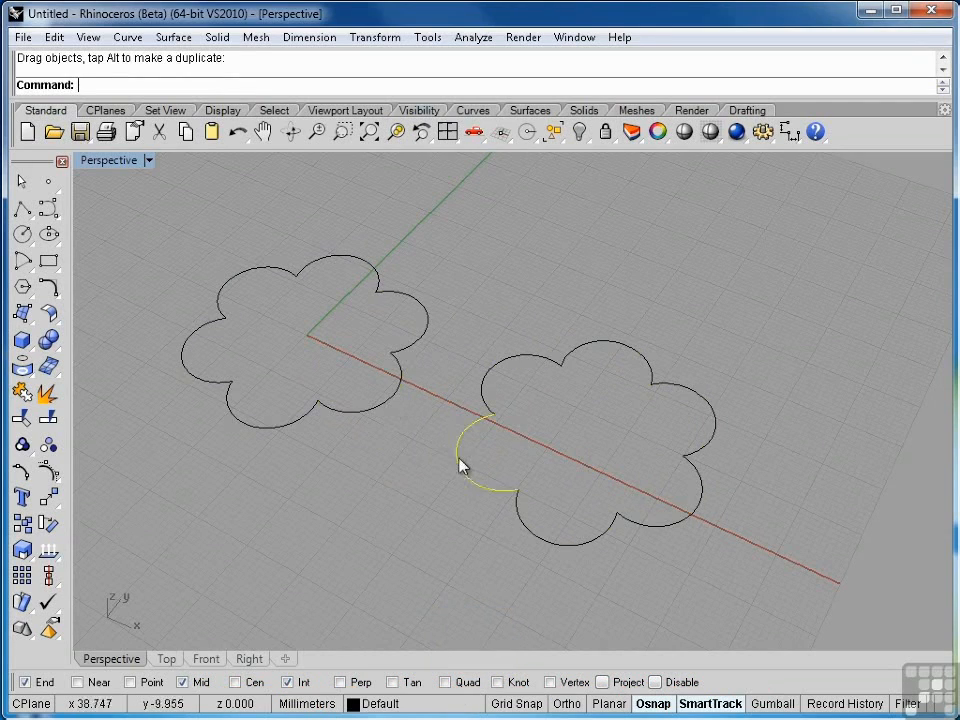
click(403, 458)
Step: Join the six arcs of the first flower into one closed curve
drag(139, 232, 440, 452)
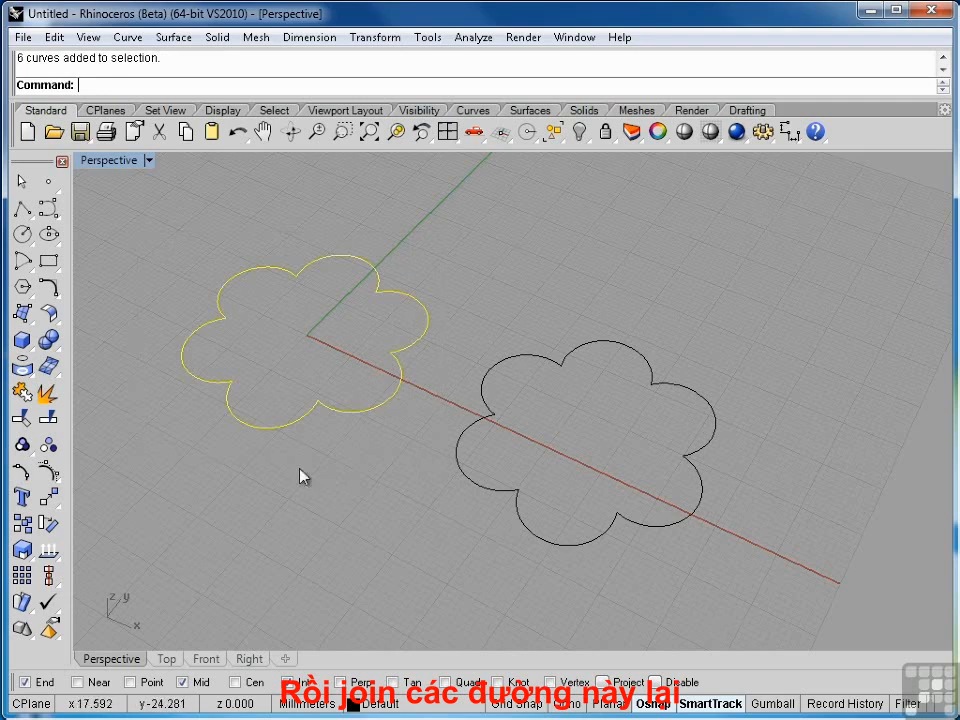
click(23, 391)
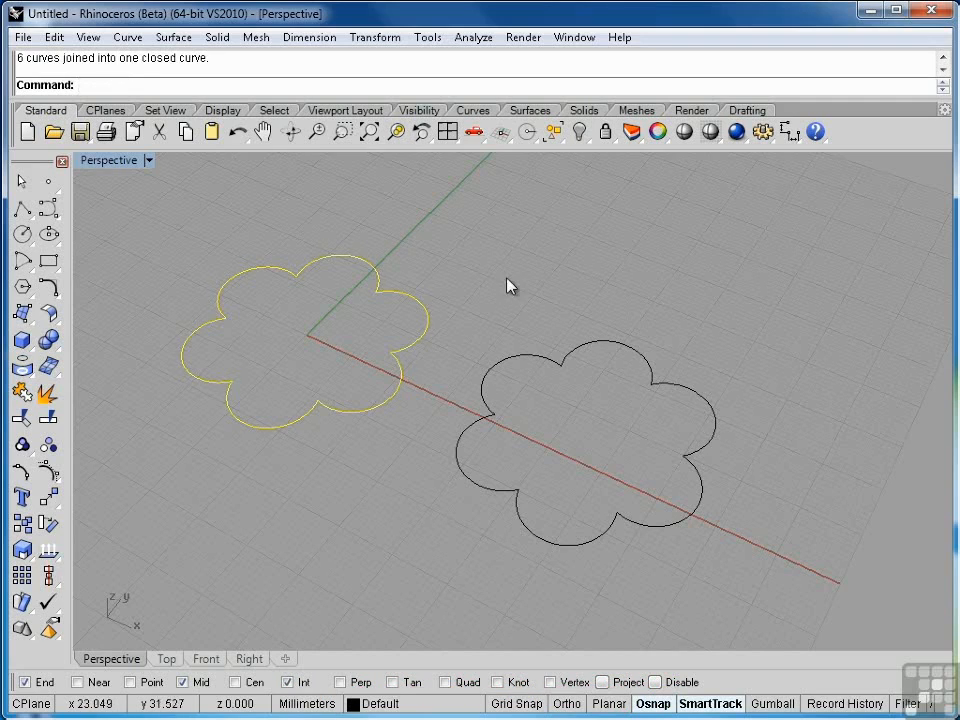
Step: Group the six arcs of the second flower
drag(420, 229, 775, 585)
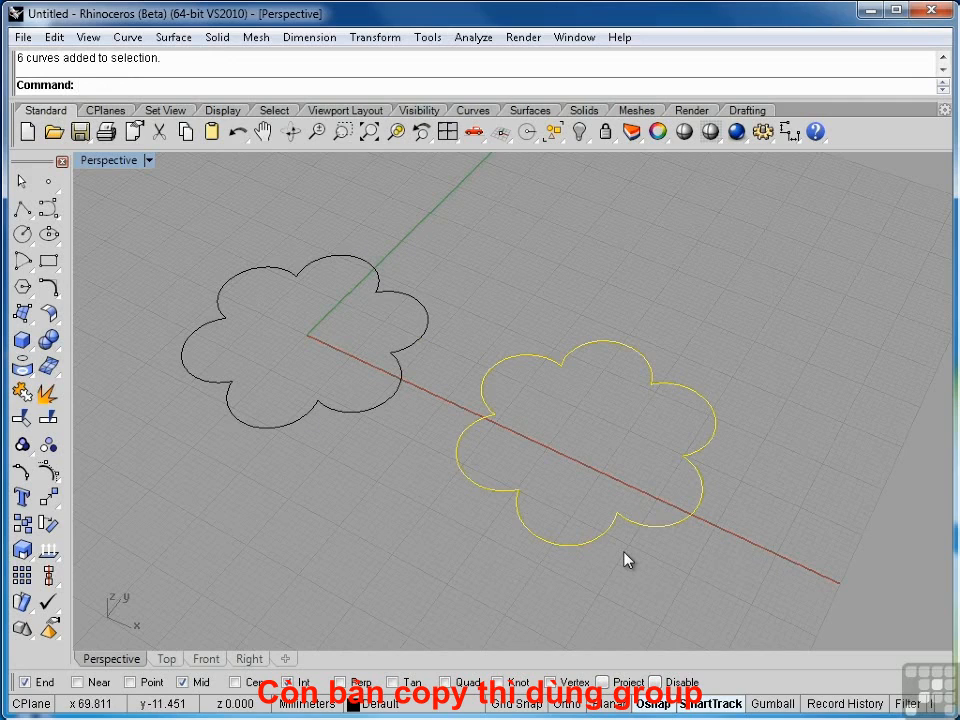
click(51, 37)
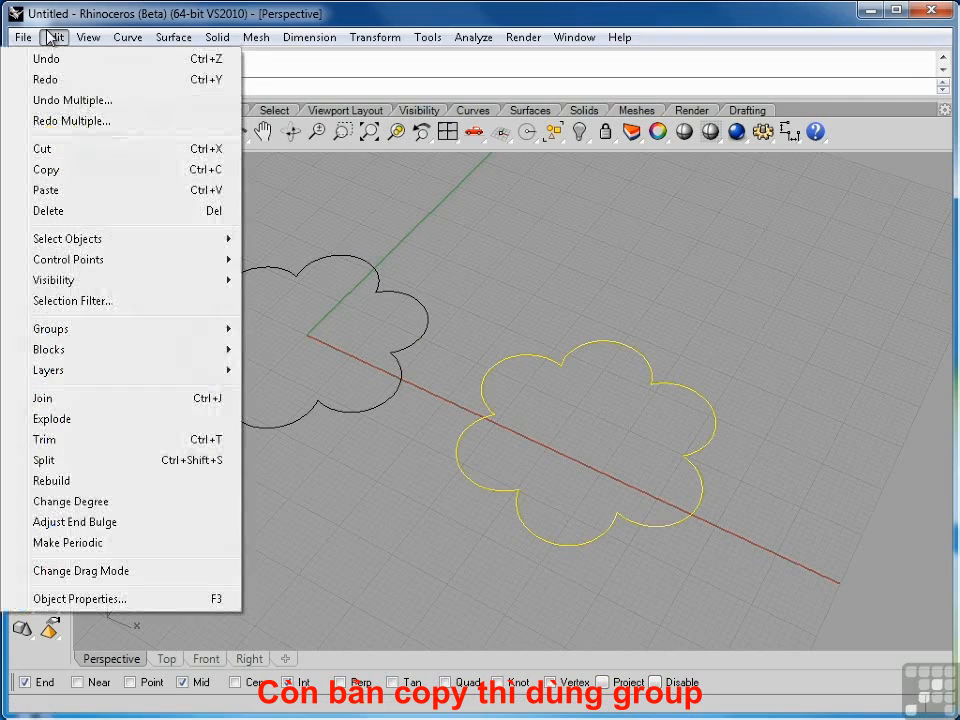
mouse_move(77, 330)
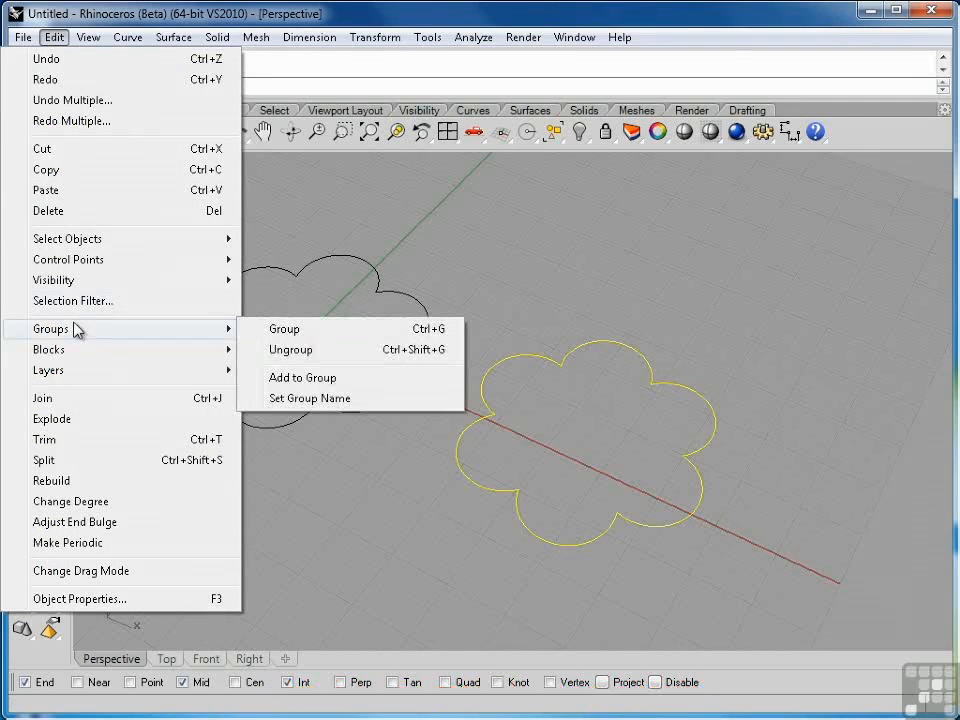
click(284, 330)
click(495, 299)
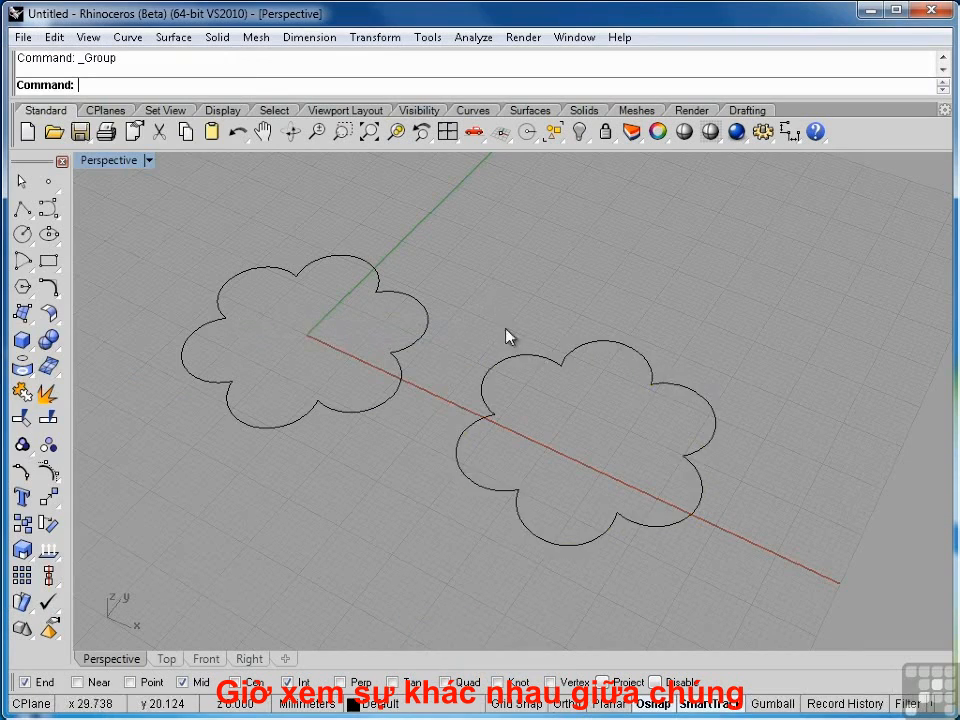
Step: Select each flower in turn to compare the joined curve with the grouped curves
click(428, 343)
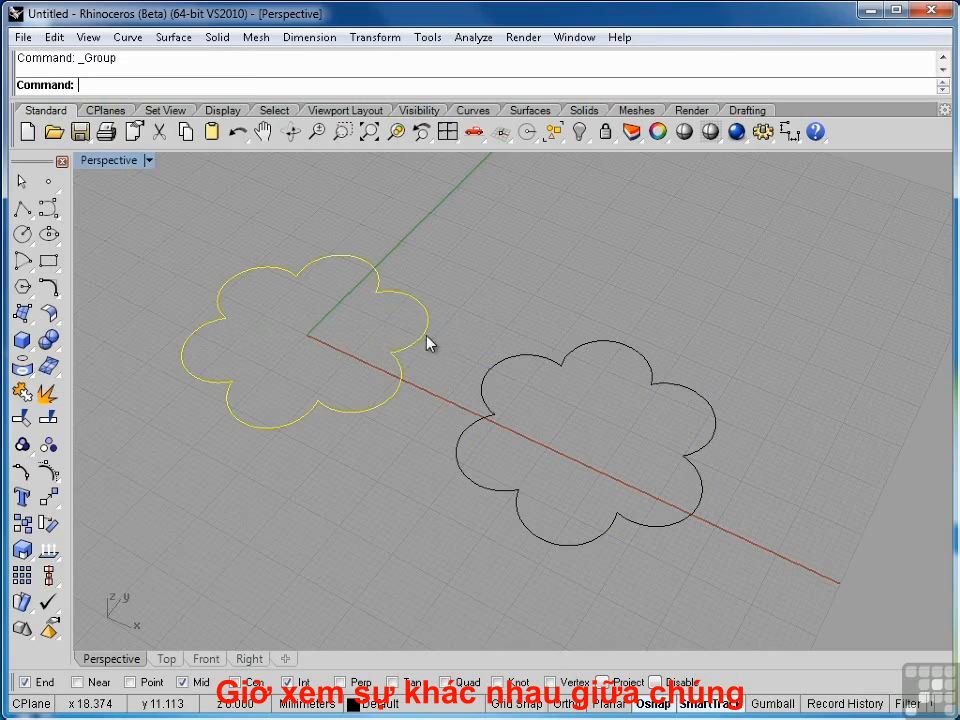
click(497, 375)
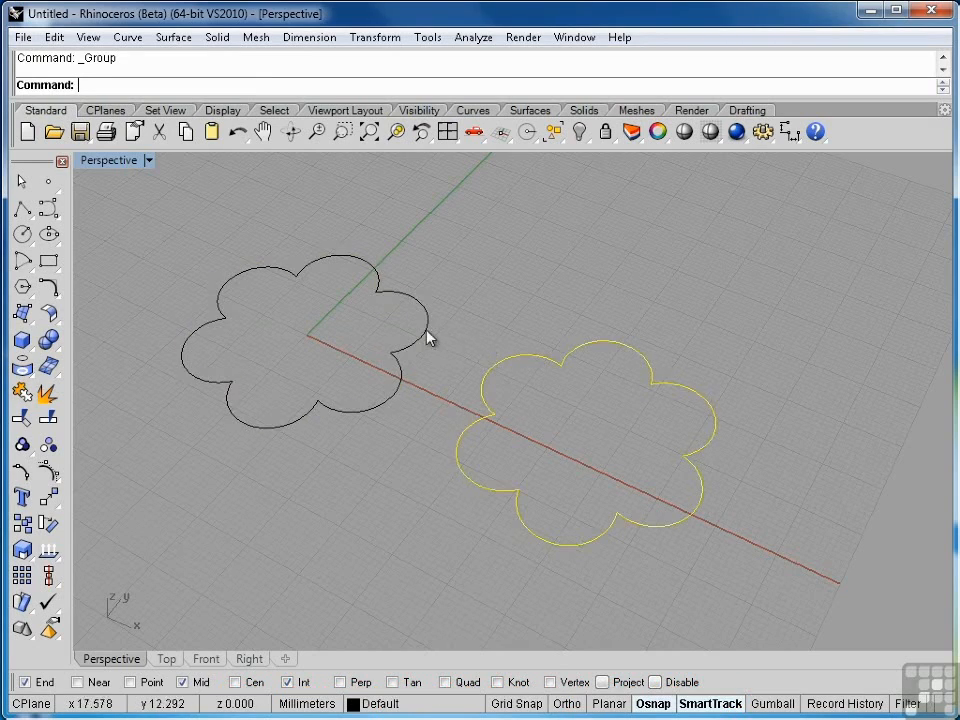
click(427, 333)
click(453, 345)
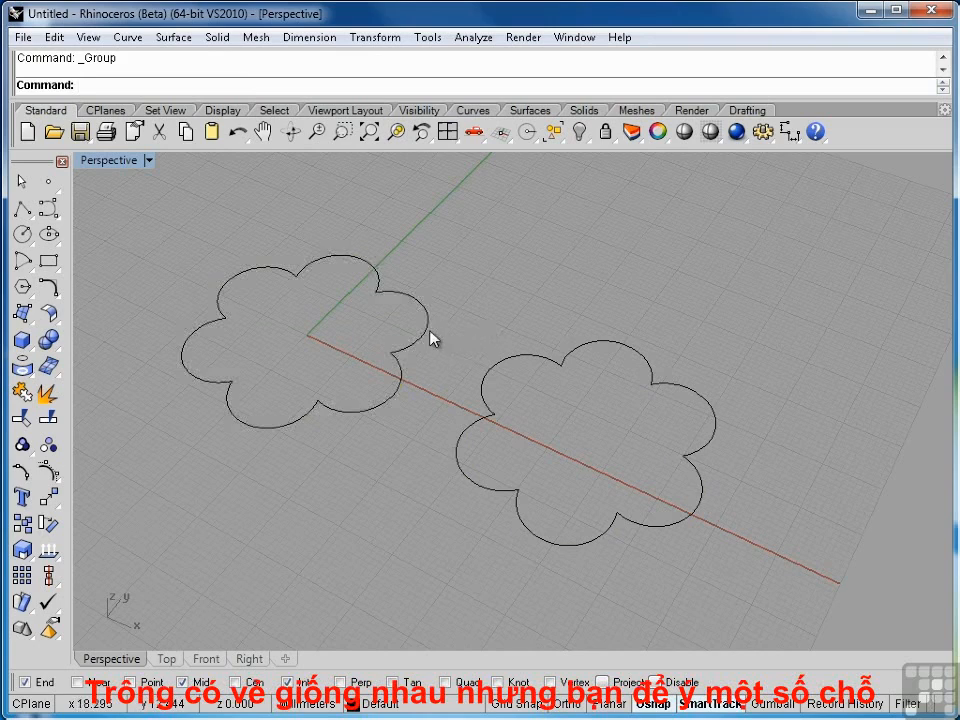
click(430, 336)
click(505, 360)
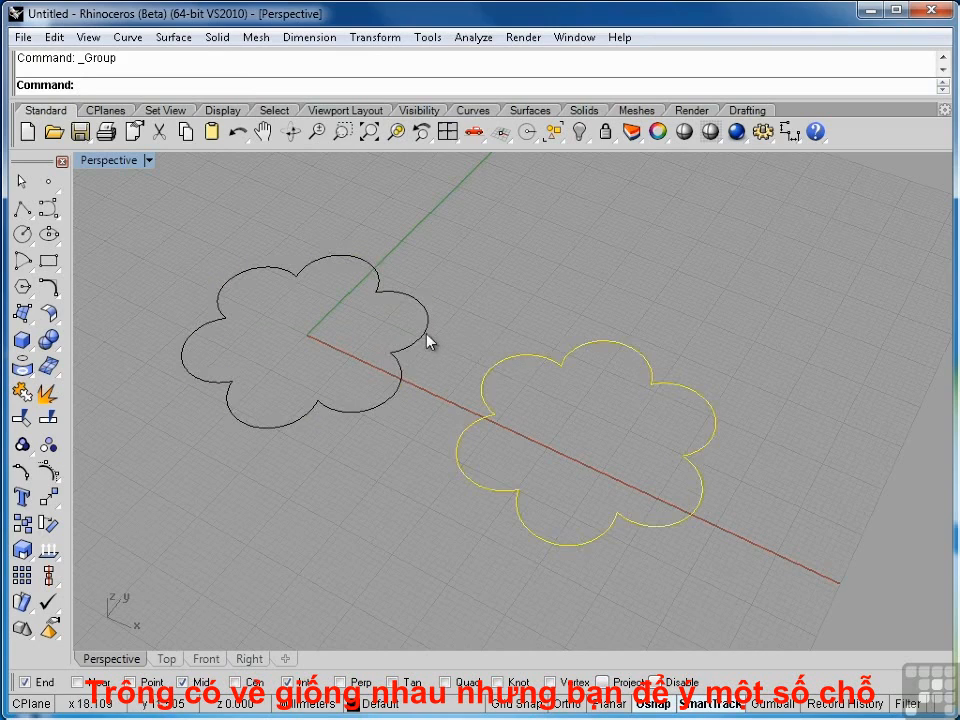
click(429, 337)
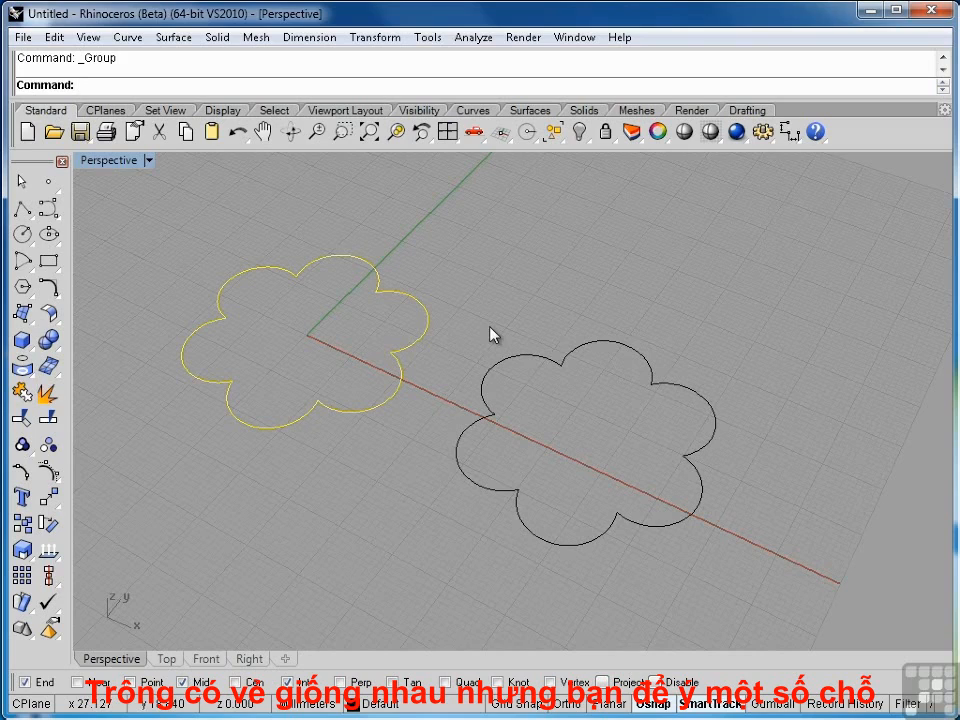
Step: Select both flower outlines and extrude them straight by 15 mm
click(490, 335)
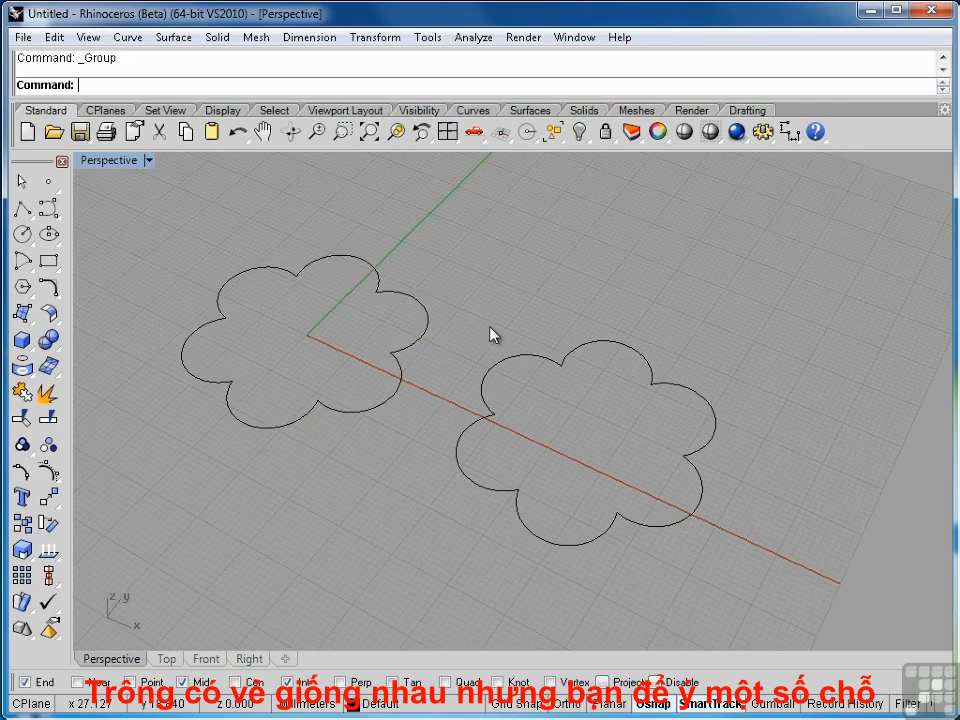
click(418, 349)
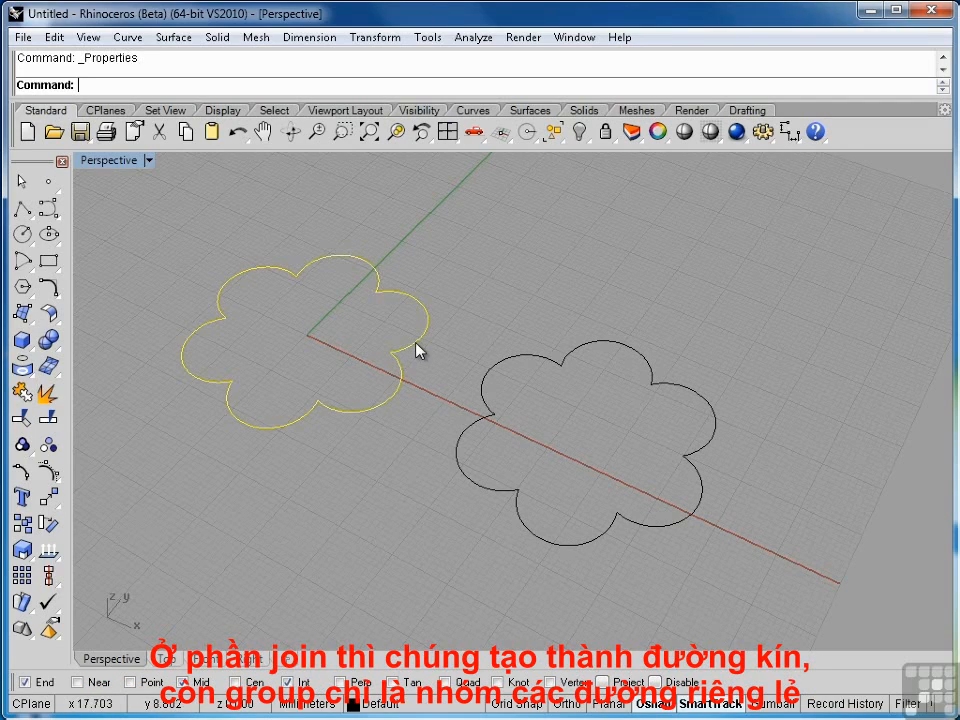
click(545, 361)
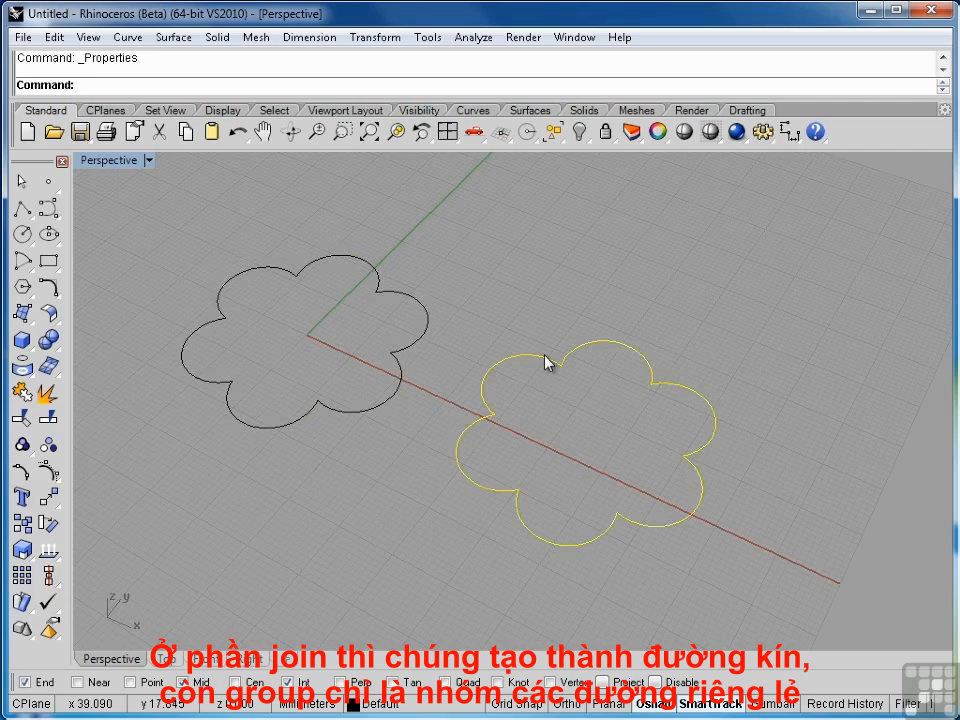
click(557, 316)
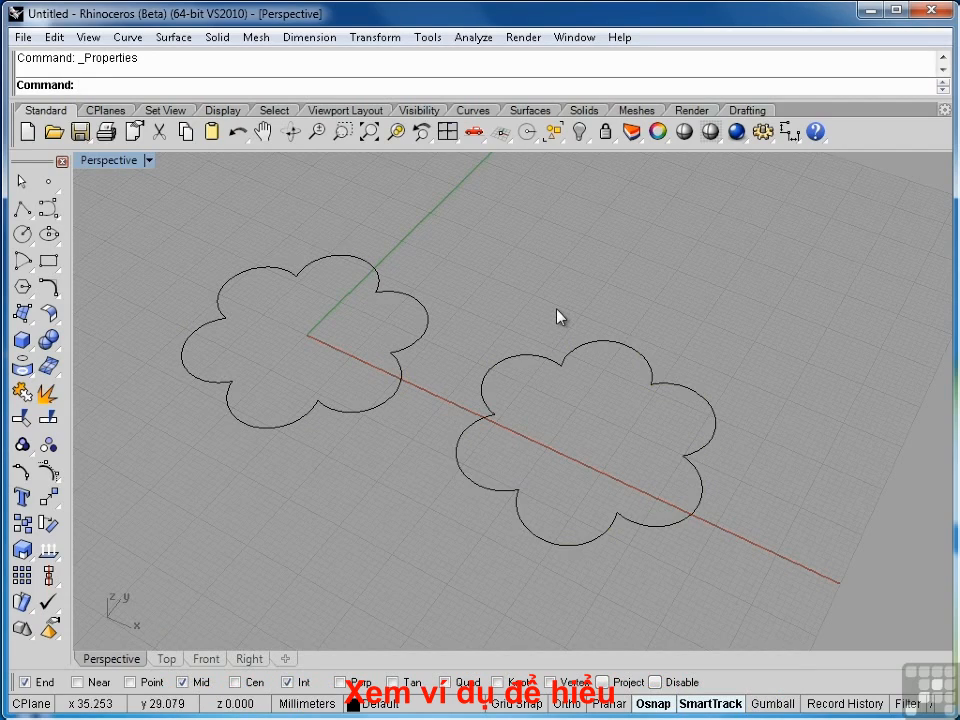
click(521, 356)
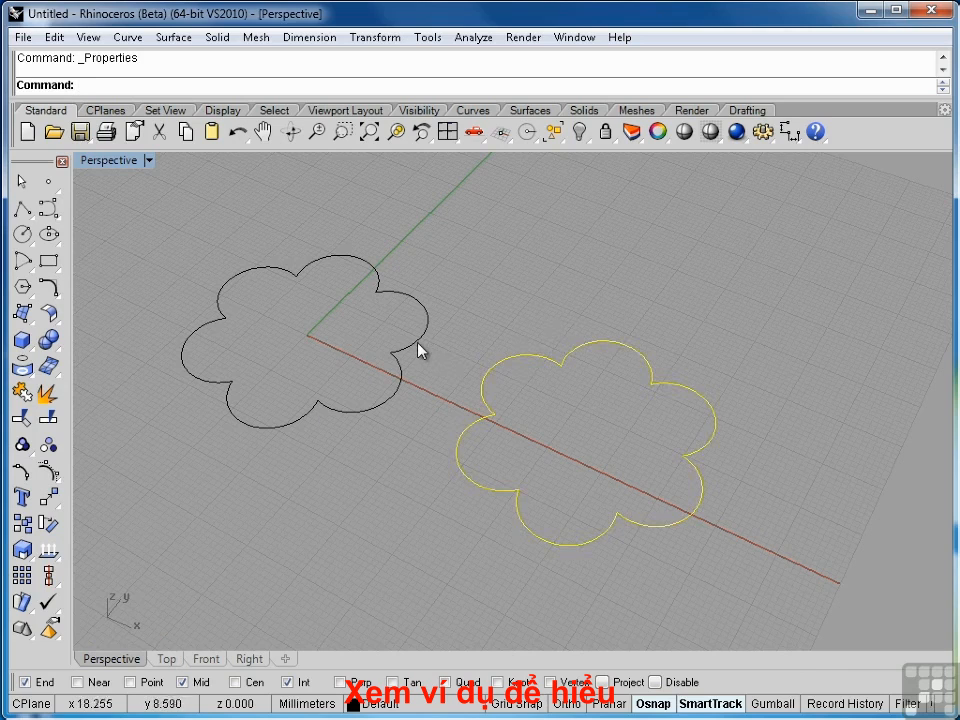
shift+click(419, 347)
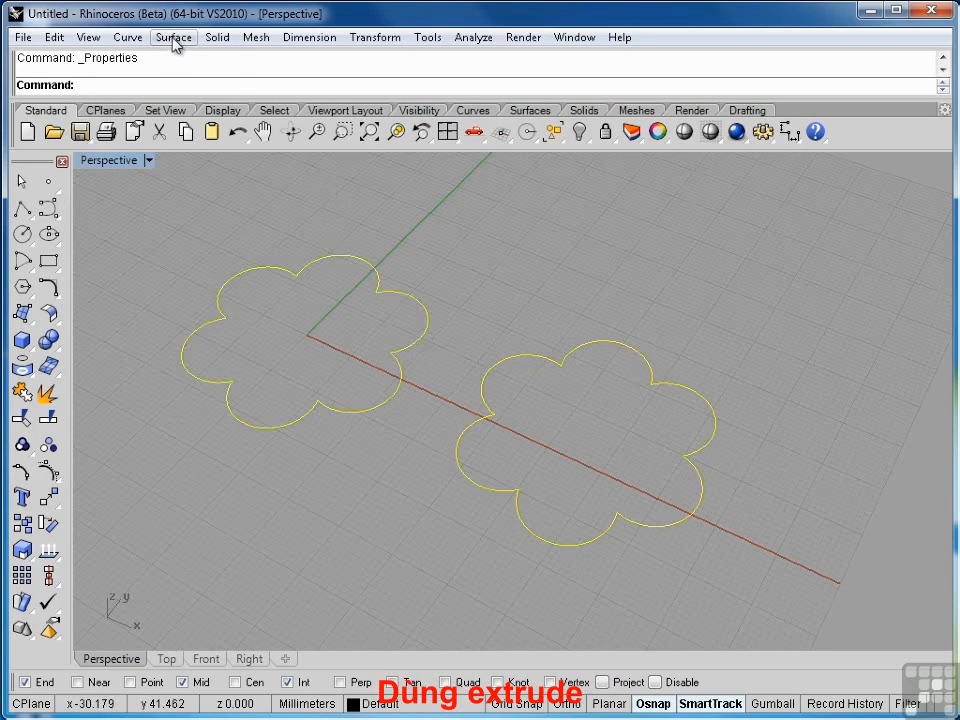
click(173, 37)
mouse_move(165, 314)
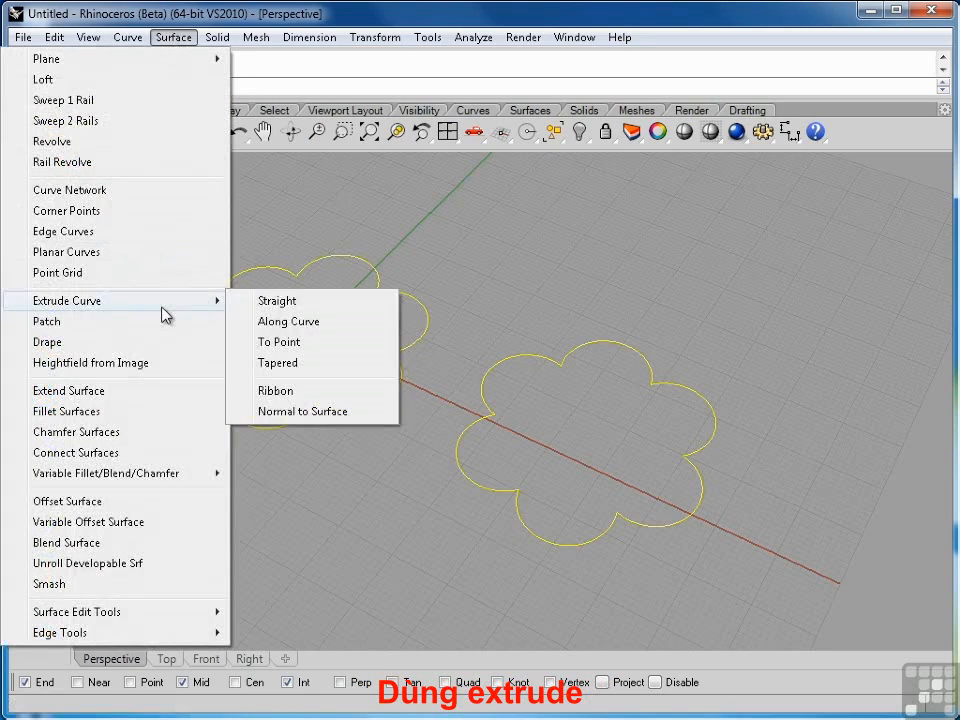
click(274, 302)
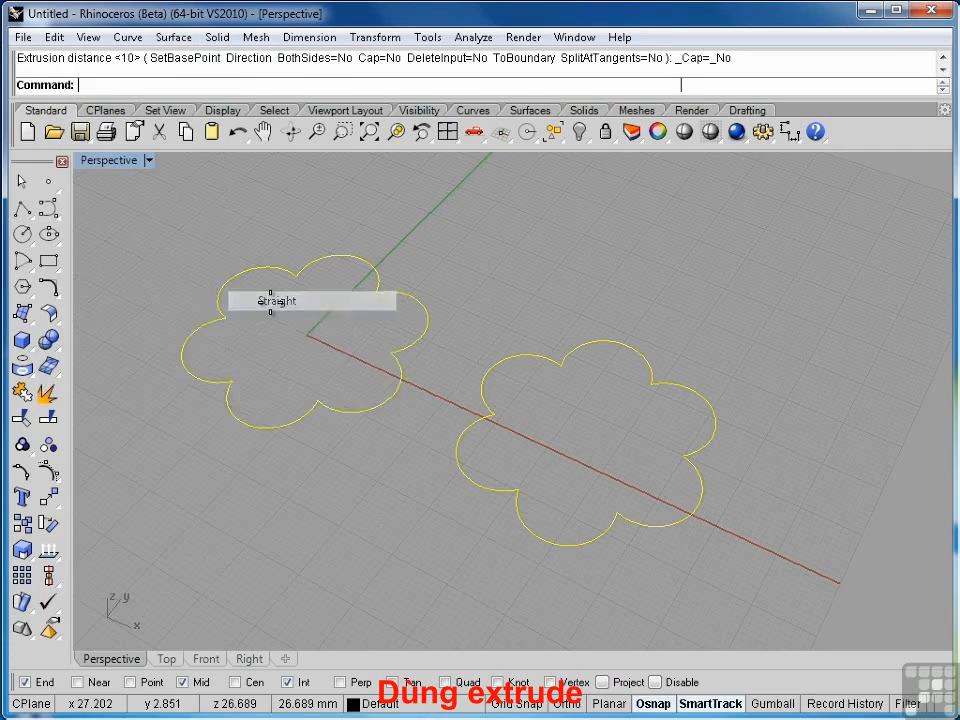
text(1)
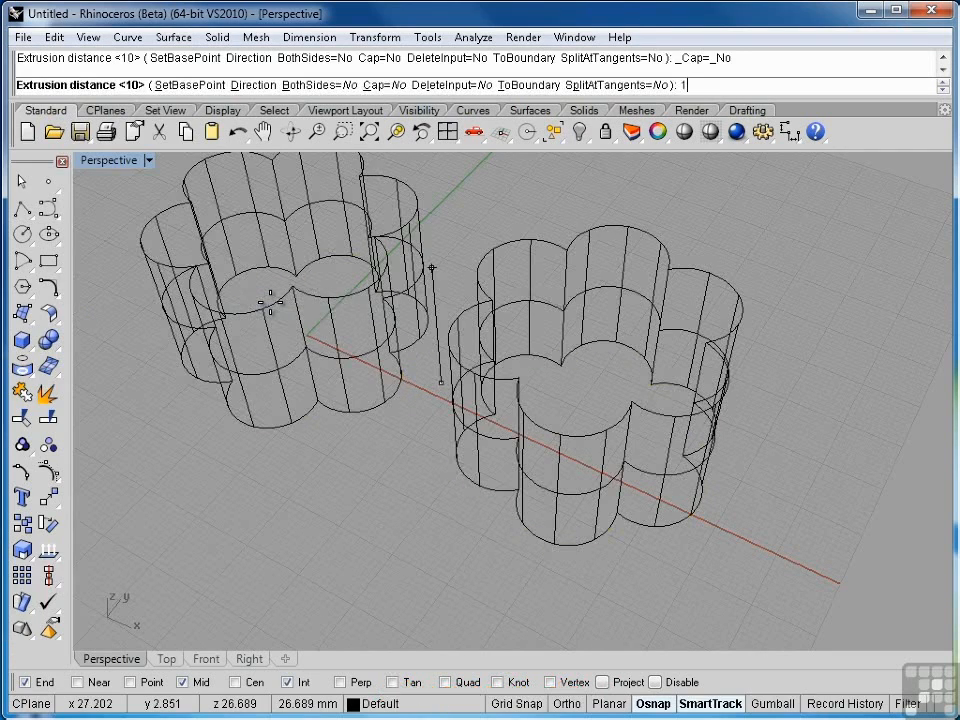
text(5)
key(Return)
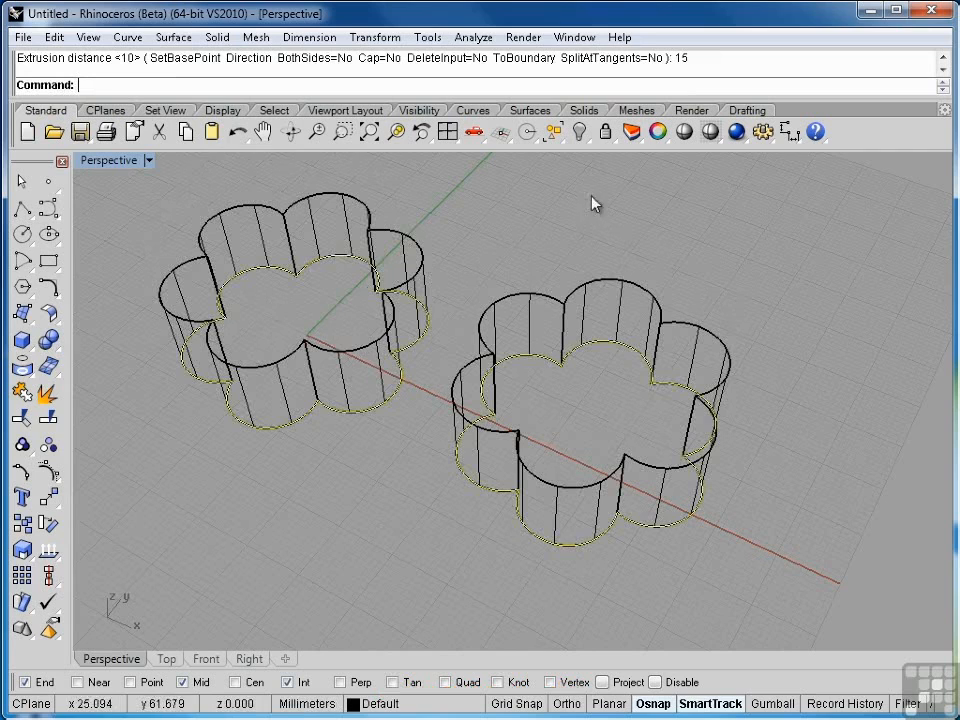
Step: Switch the Perspective viewport to shaded display
click(143, 240)
click(149, 161)
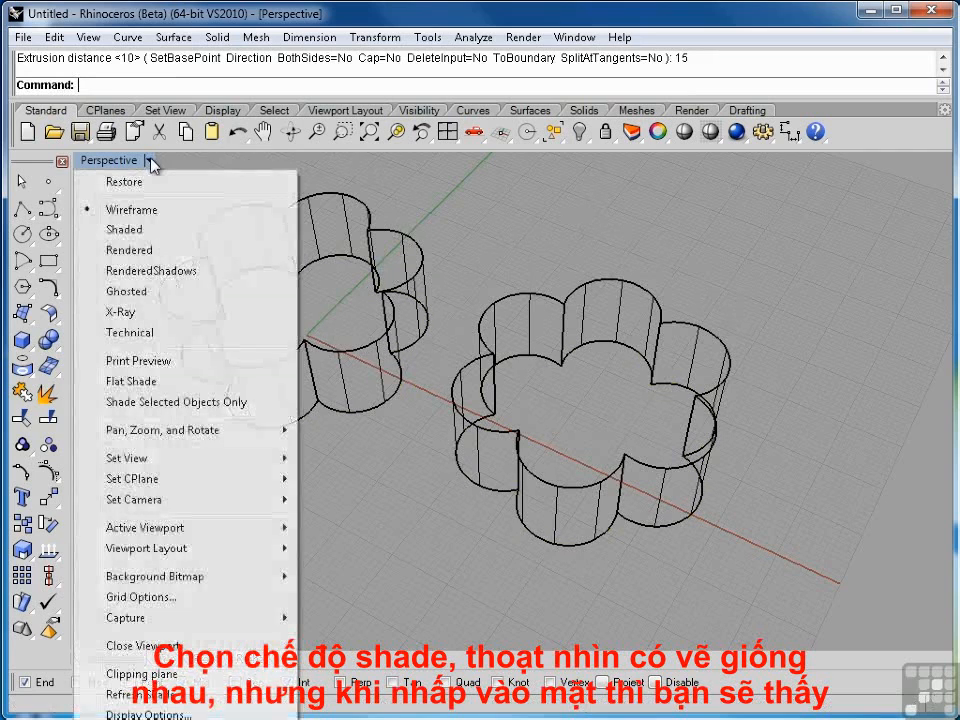
click(134, 229)
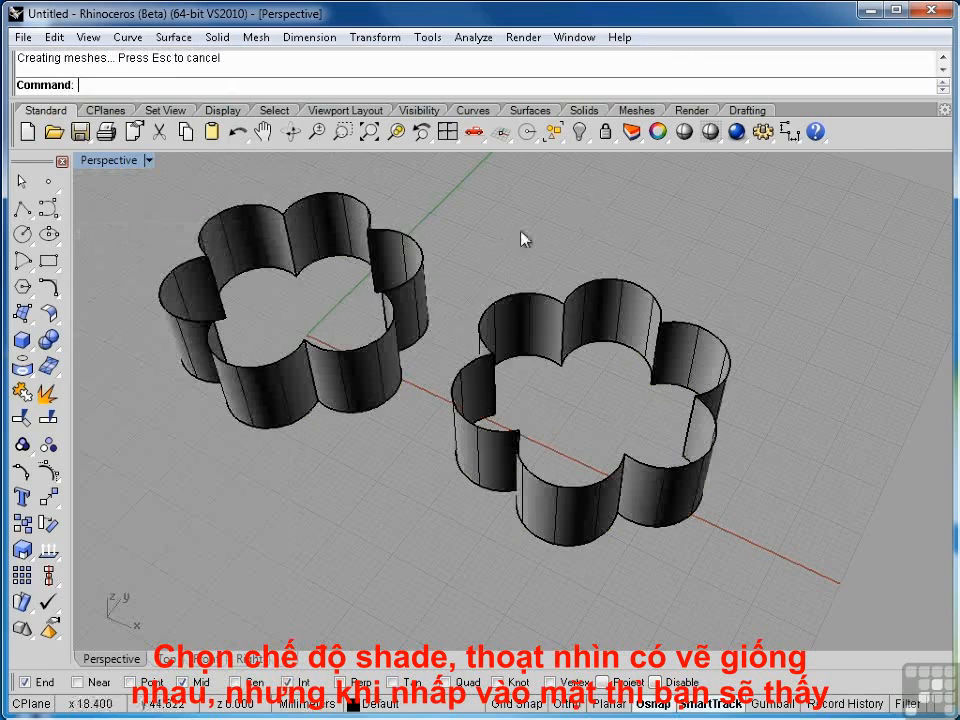
Step: Select surfaces on each extruded flower to compare the single joined surface with the separate pieces
mouse_move(503, 237)
right_down()
mouse_move(568, 270)
mouse_move(630, 244)
mouse_move(687, 233)
mouse_move(709, 240)
mouse_move(533, 270)
mouse_move(454, 268)
mouse_move(568, 261)
right_up()
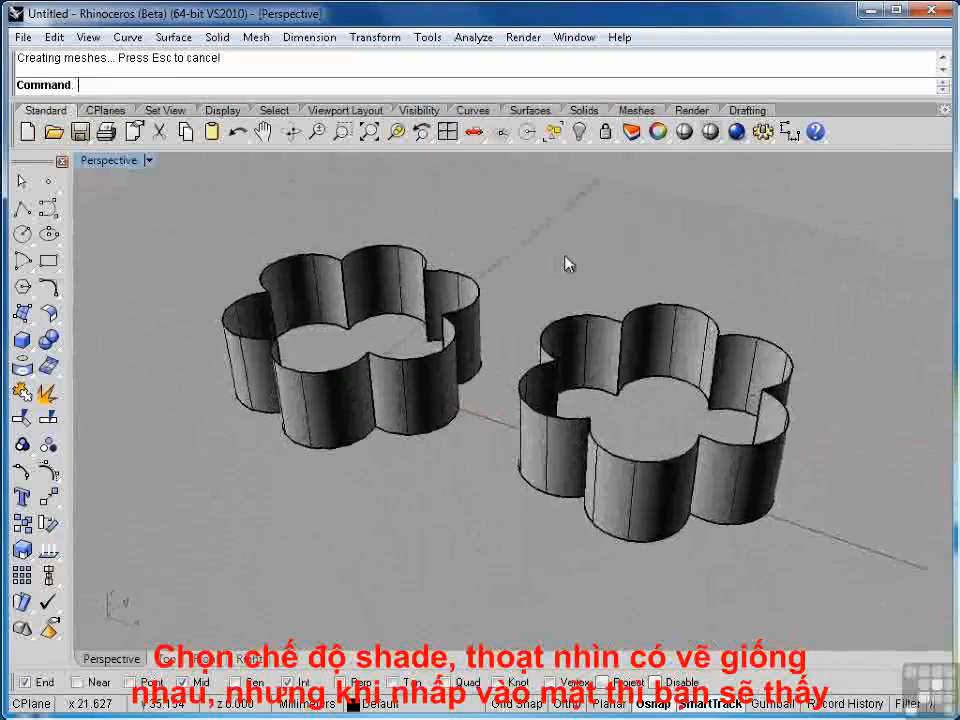
click(418, 423)
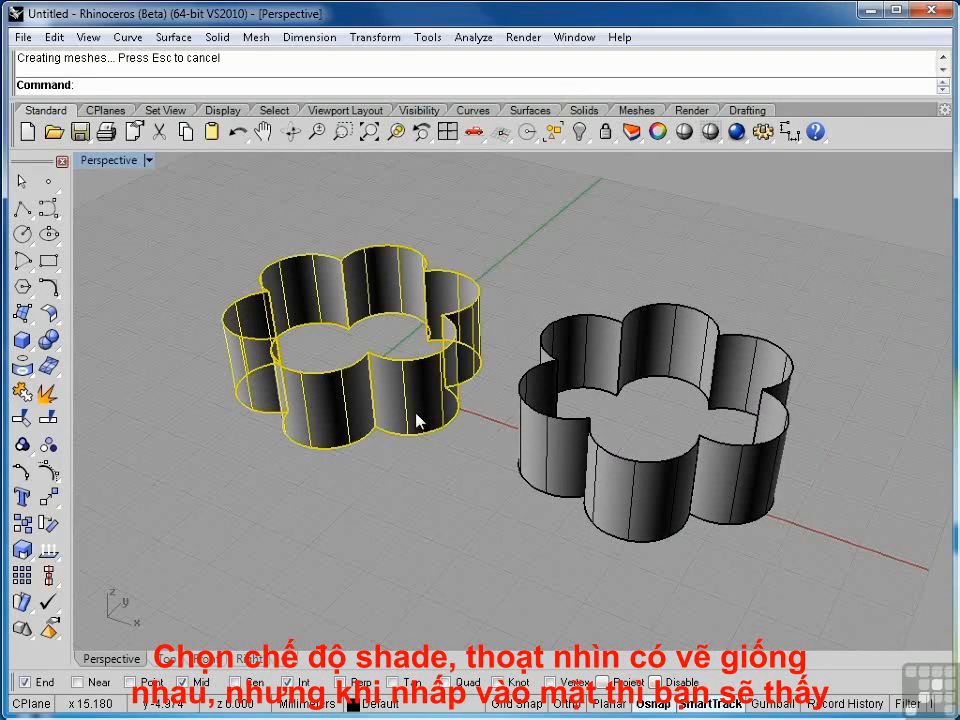
click(568, 444)
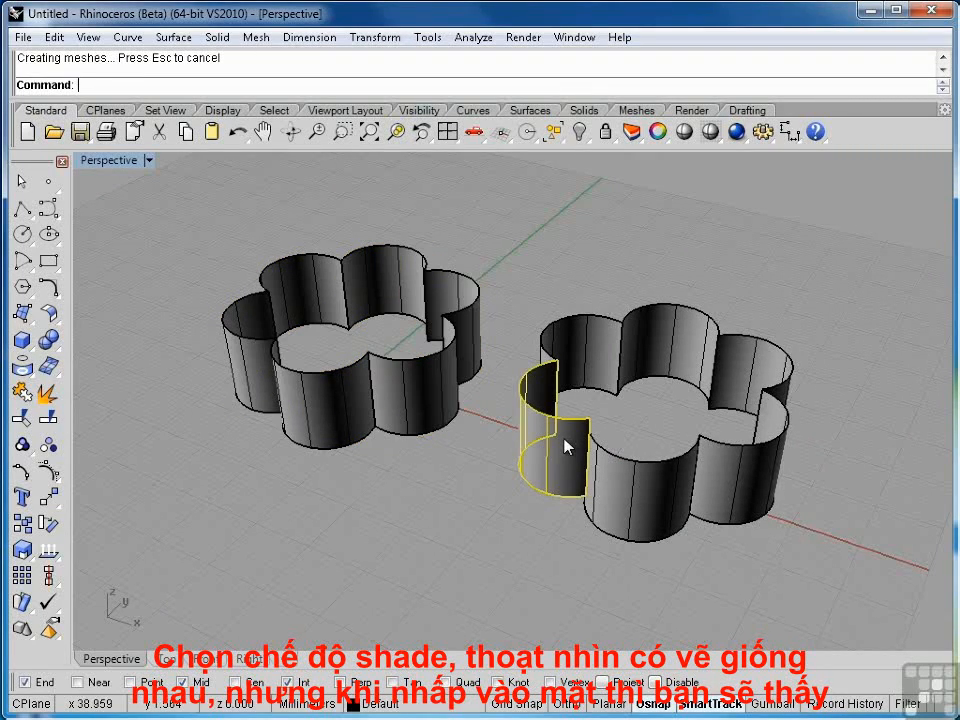
click(620, 485)
click(735, 471)
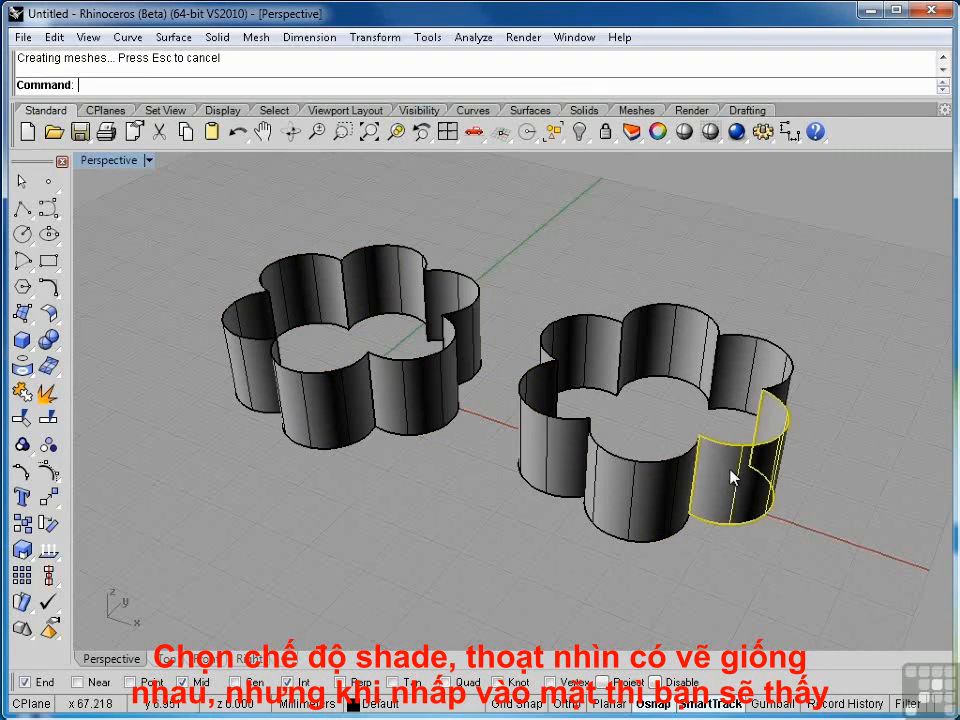
click(750, 401)
click(634, 360)
click(553, 392)
click(555, 430)
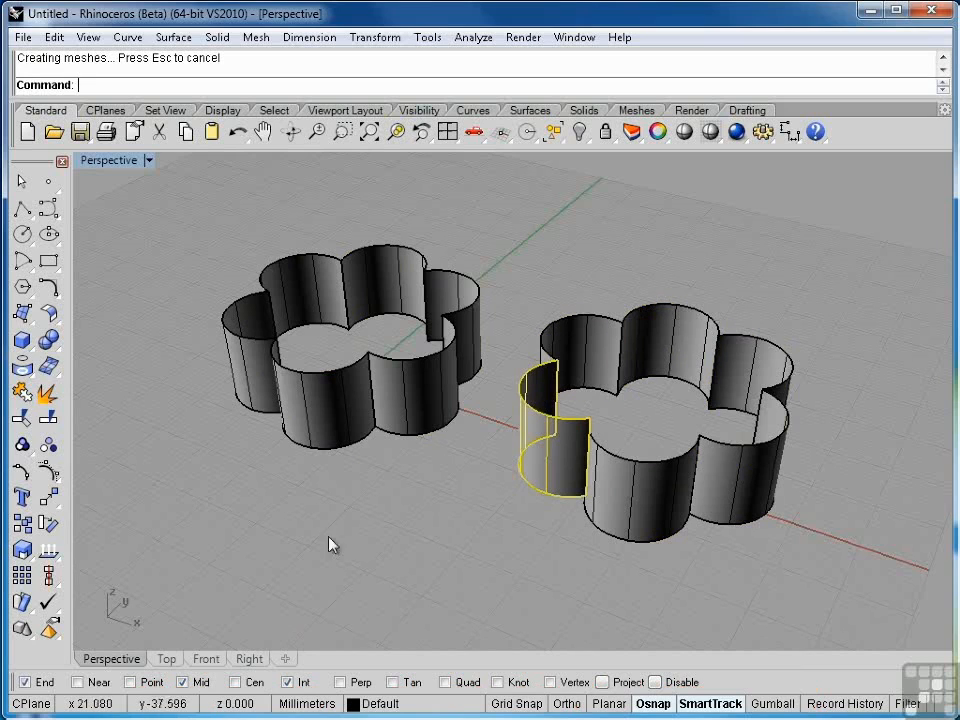
click(325, 548)
click(649, 476)
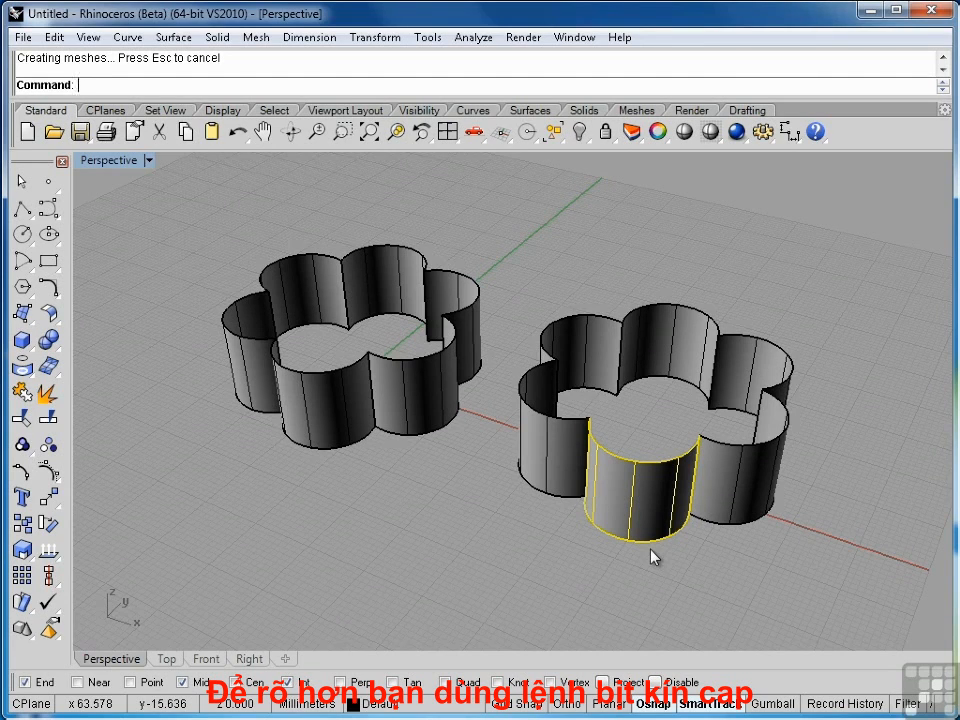
Step: Cap the planar holes of the first flower's extrusion
click(391, 397)
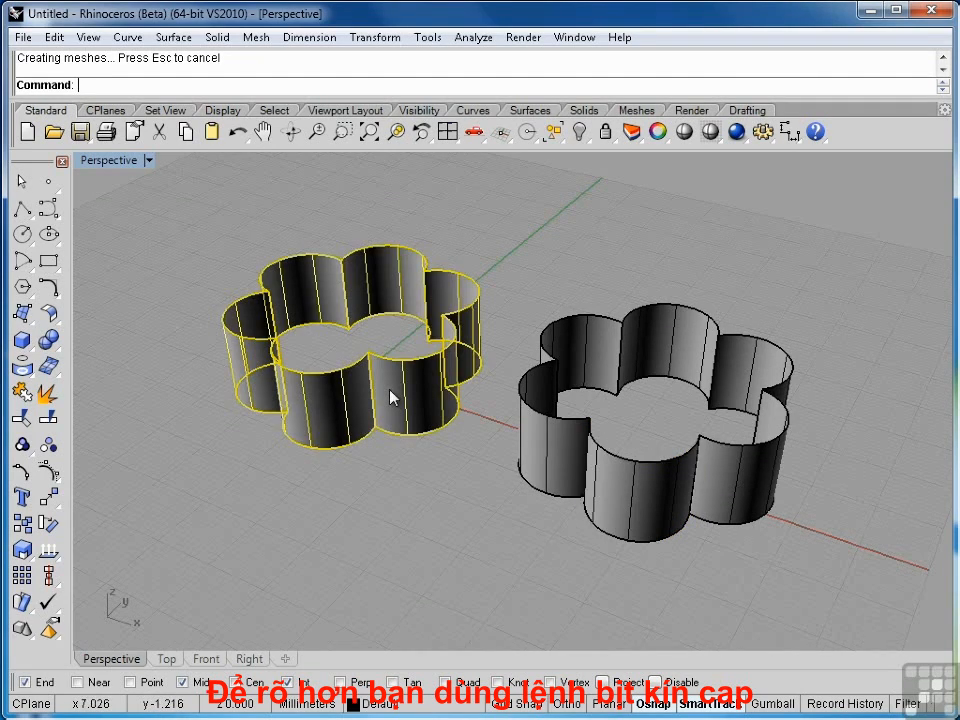
click(222, 40)
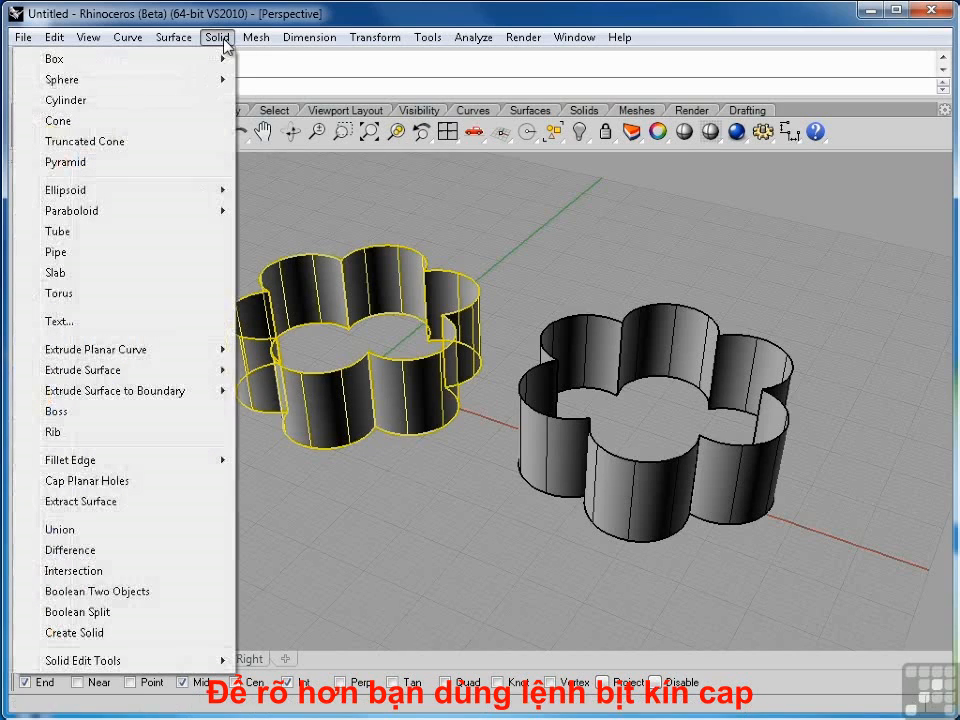
click(127, 481)
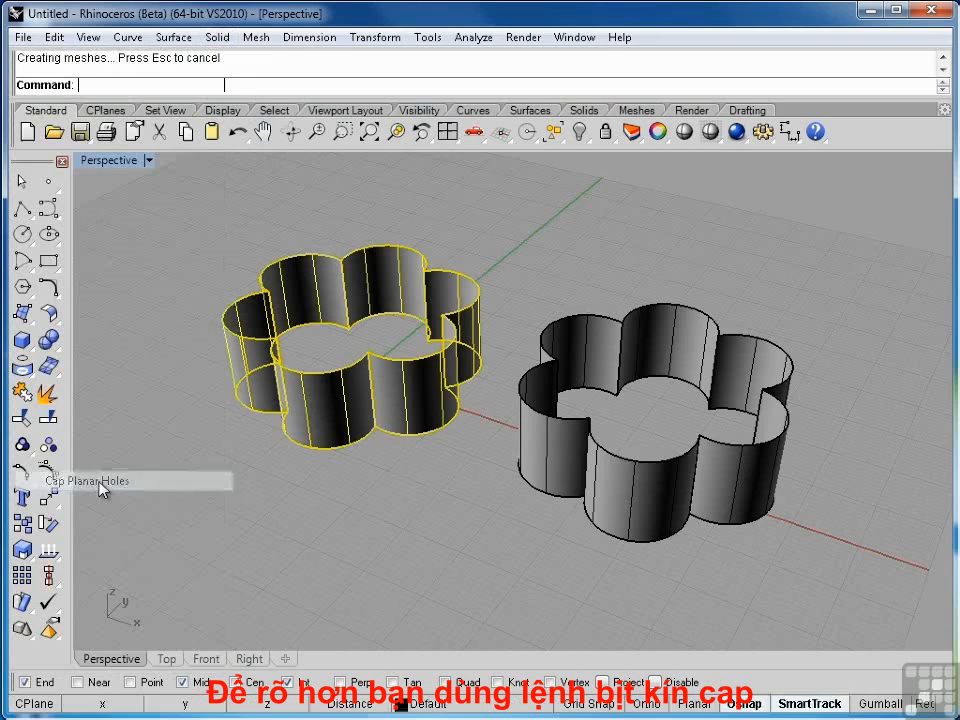
click(369, 543)
Step: Try to cap the planar holes of the second flower's grouped extrusions
right_drag(318, 476, 553, 317)
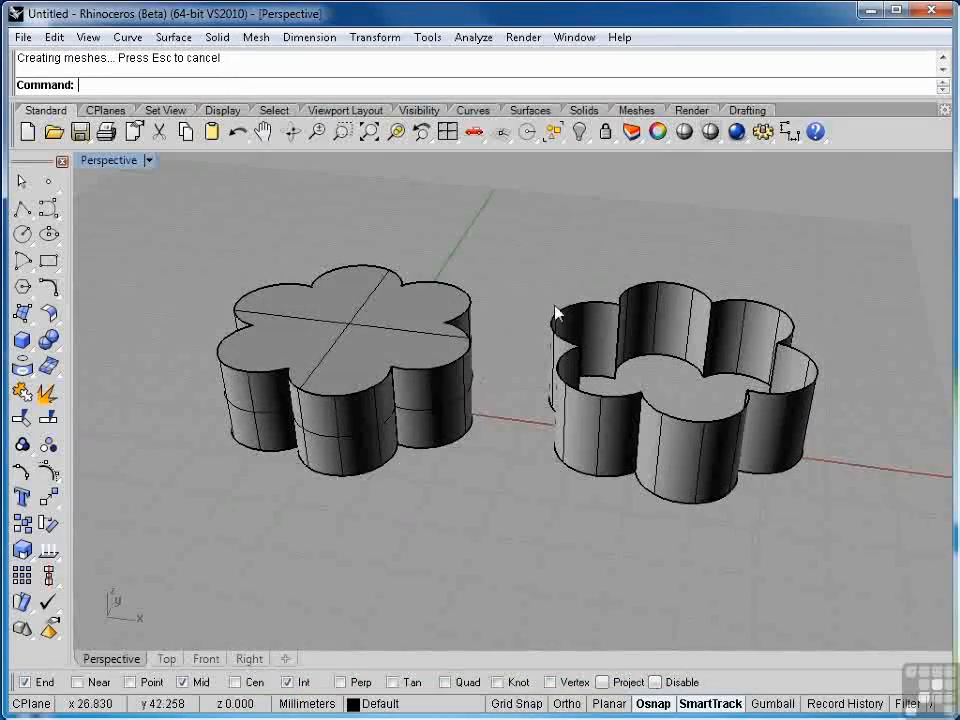
drag(707, 422, 868, 536)
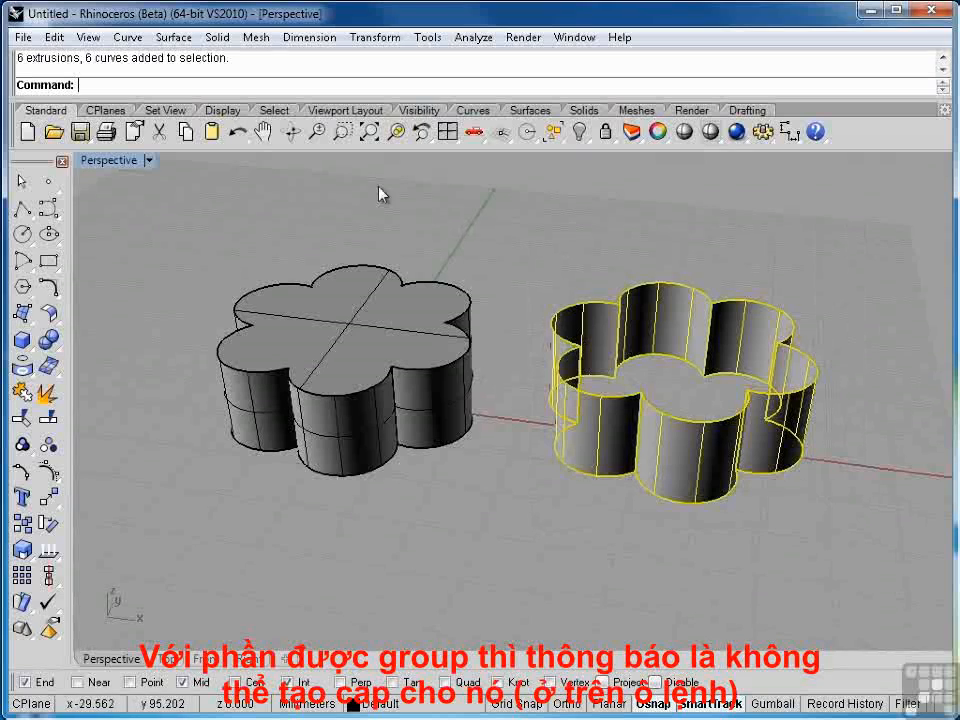
click(217, 37)
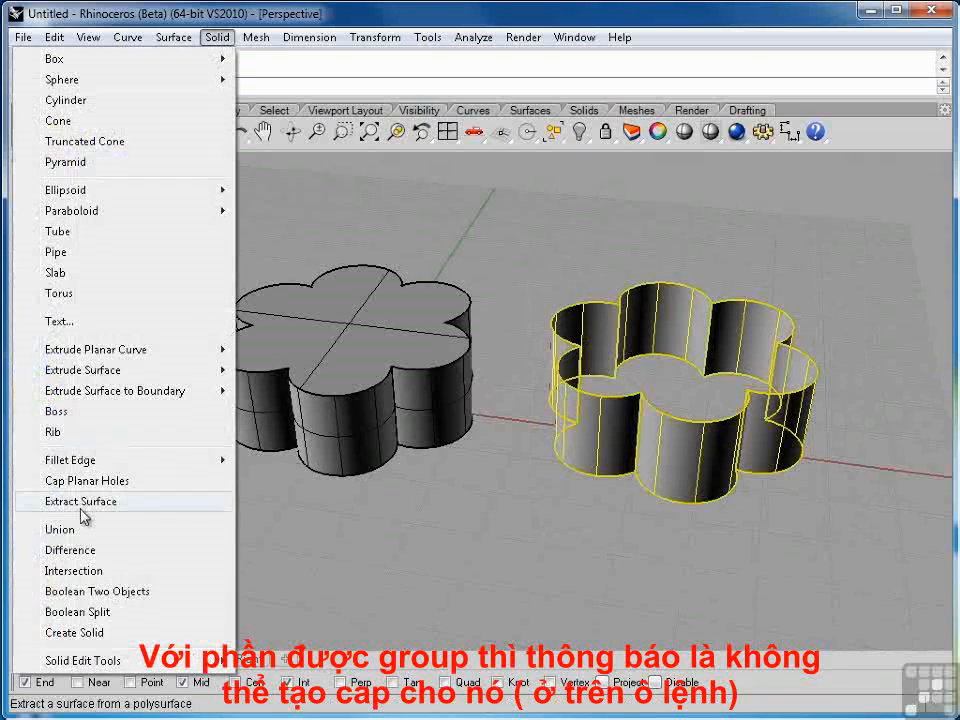
click(84, 481)
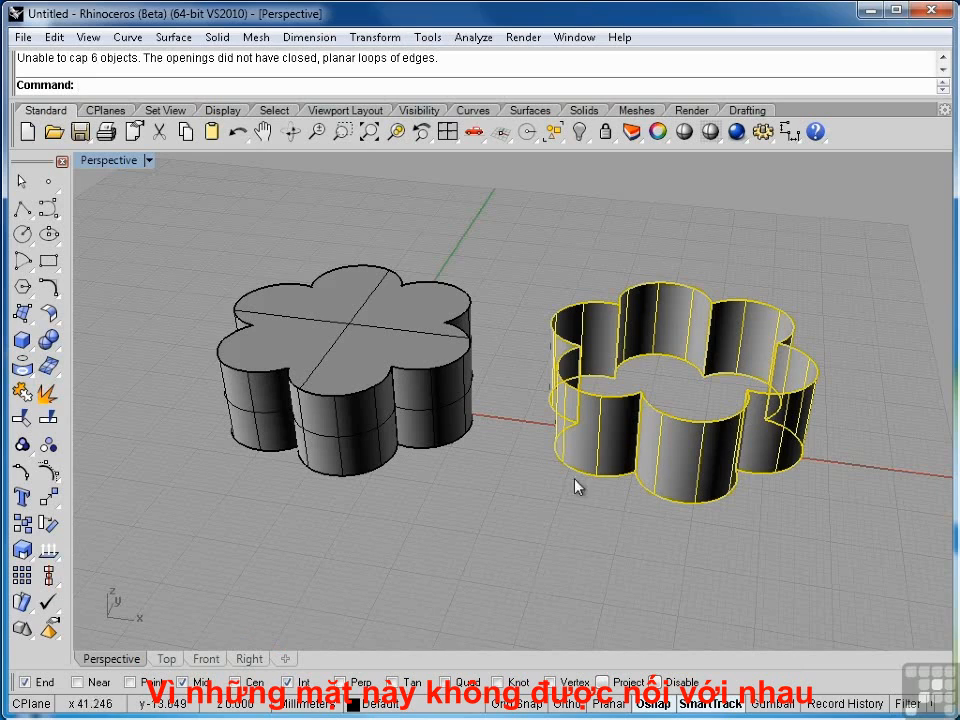
Step: Select individual extruded surfaces of the second flower to examine how they are separated
click(583, 490)
click(684, 453)
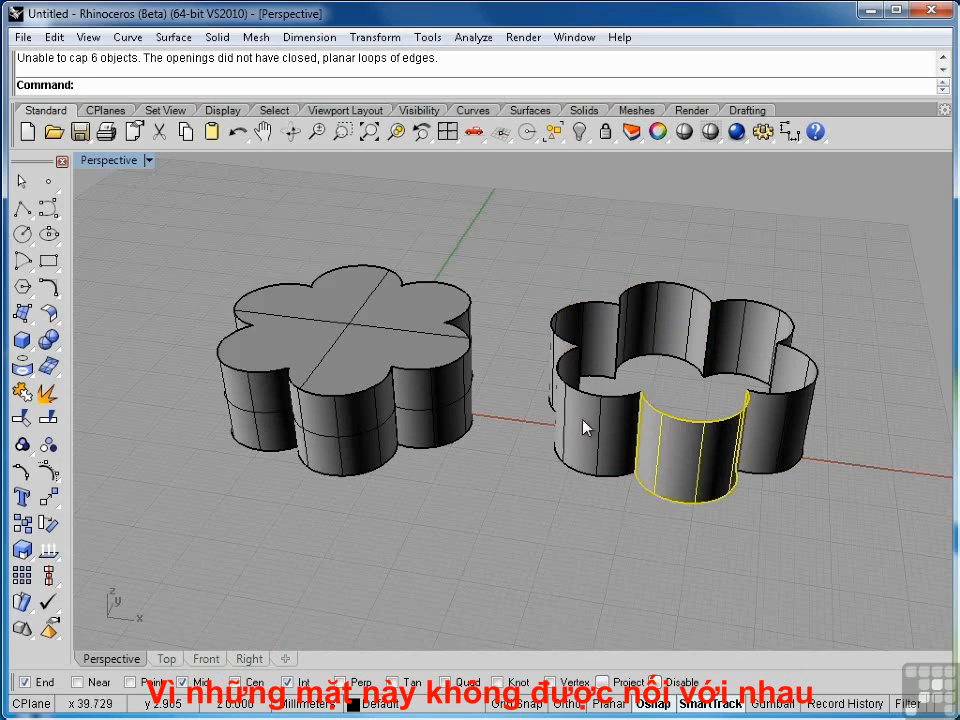
click(585, 365)
click(595, 338)
click(672, 330)
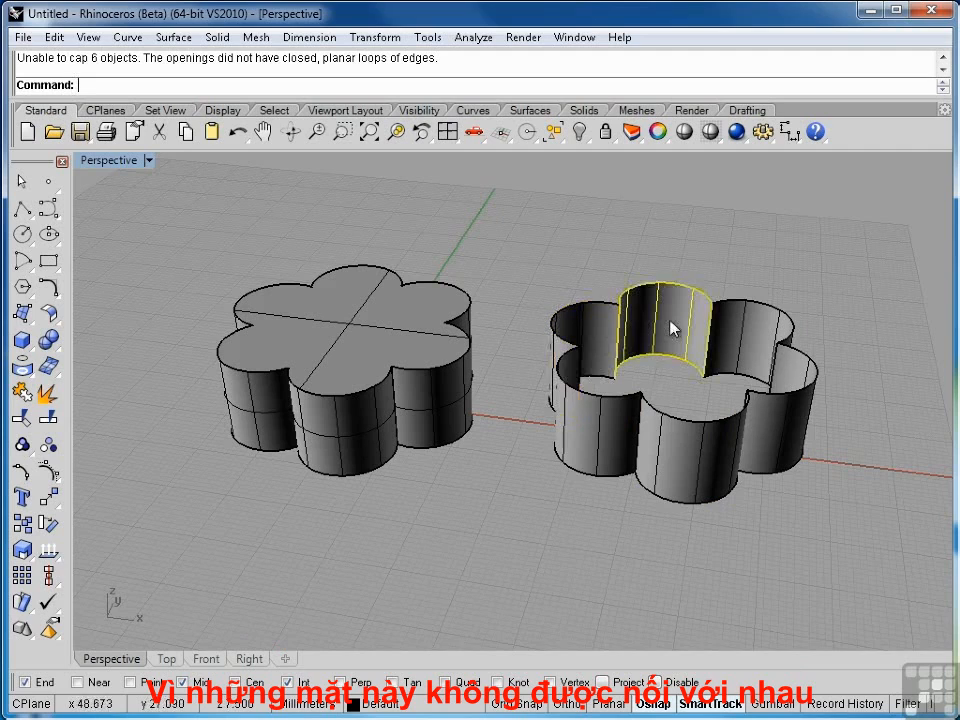
click(597, 293)
click(608, 321)
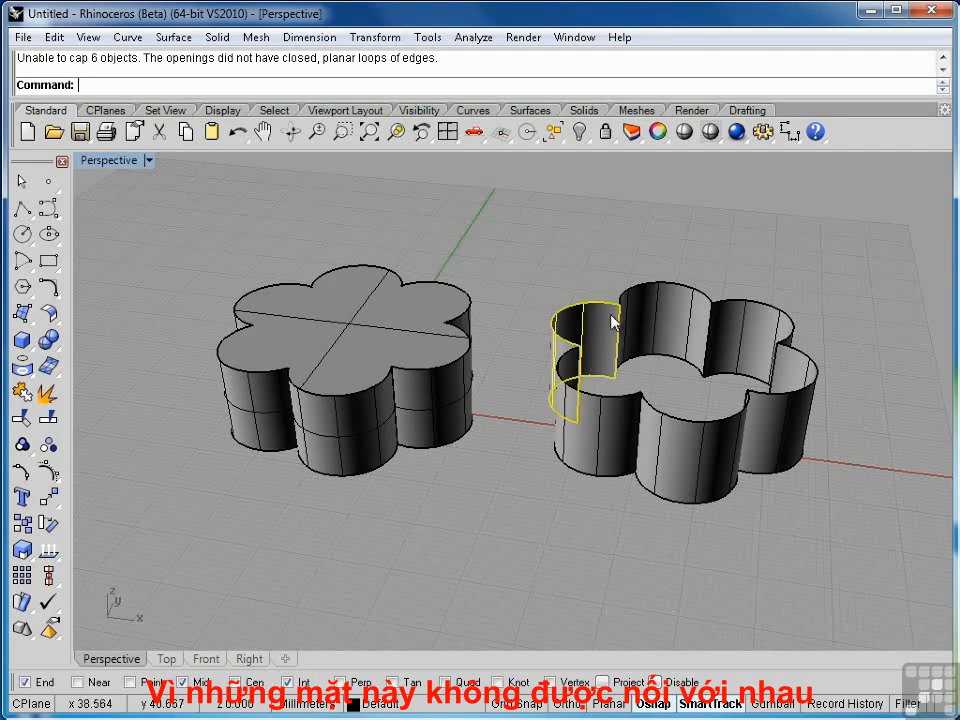
shift+click(654, 326)
shift+click(754, 346)
shift+click(799, 375)
Step: Join the second flower's six extruded surfaces into one polysurface
shift+click(722, 448)
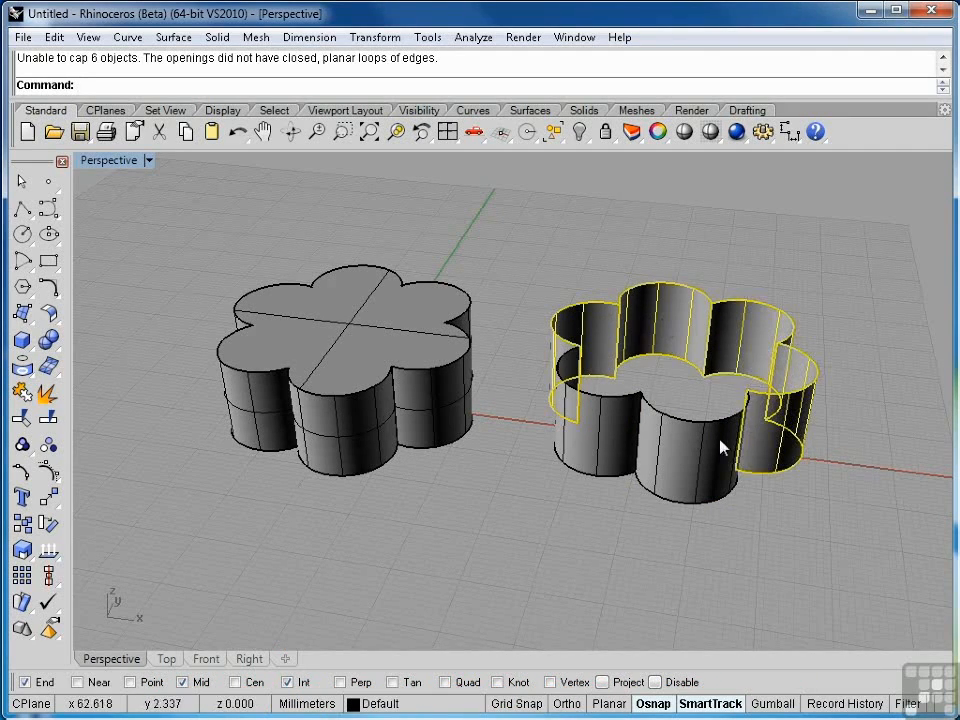
shift+click(615, 435)
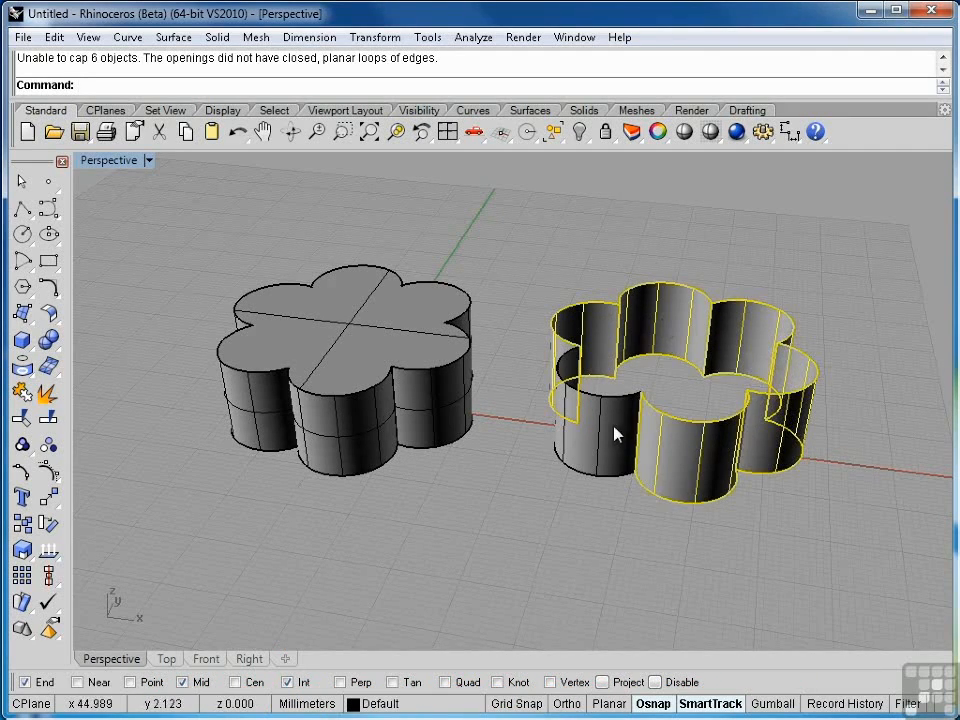
click(22, 393)
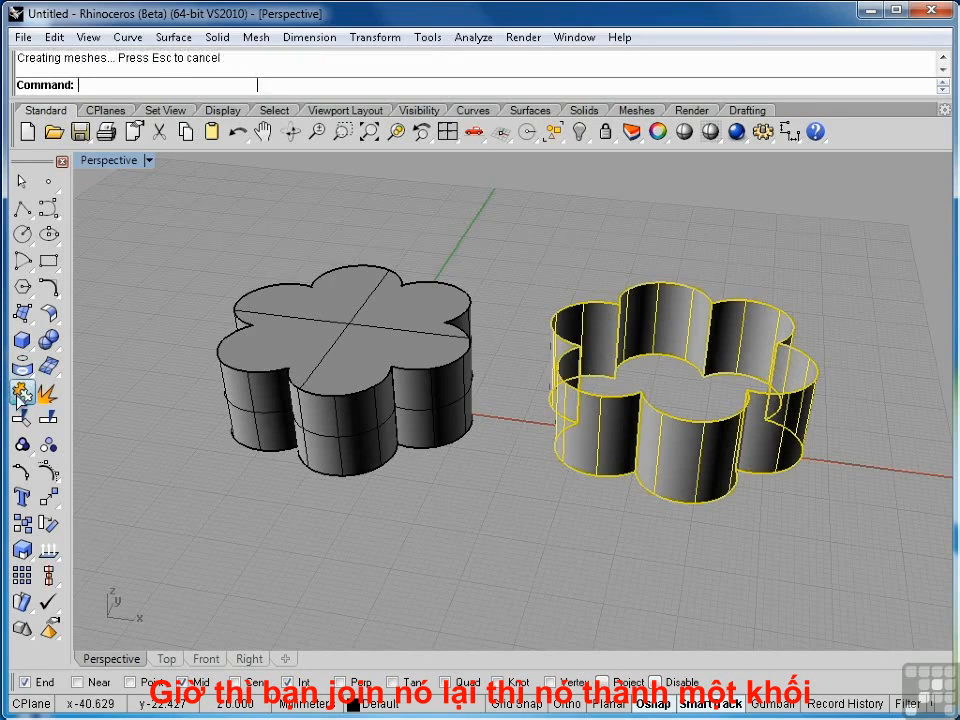
Step: Cap the planar holes of the joined second flower
click(577, 453)
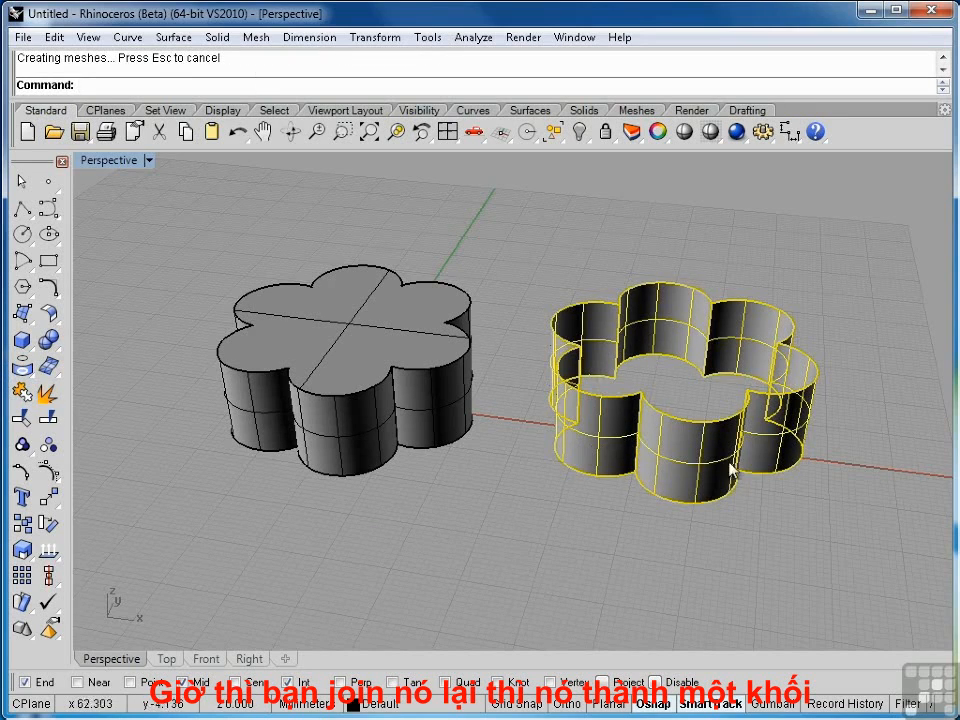
click(217, 37)
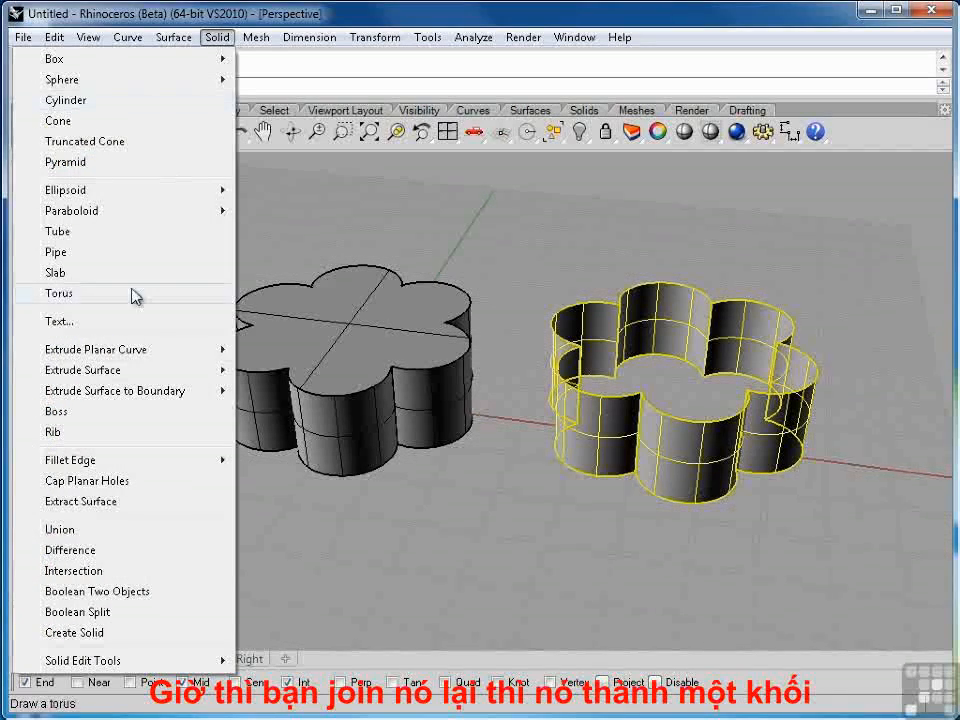
click(88, 482)
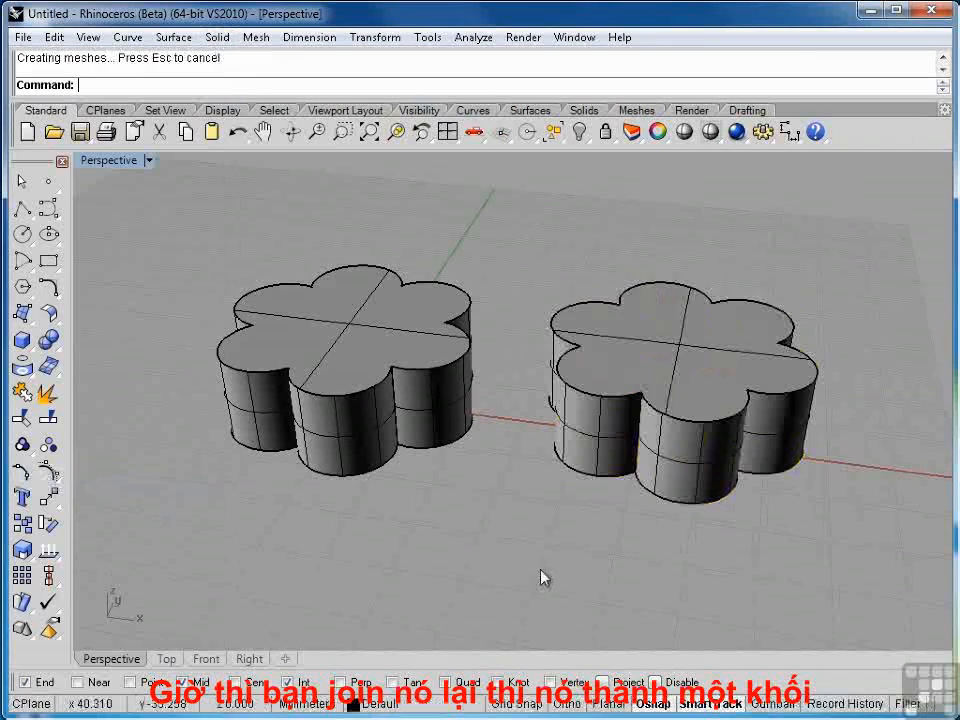
Step: Select the capped flowers to compare the two solids
right_drag(726, 470, 654, 484)
click(383, 328)
click(670, 388)
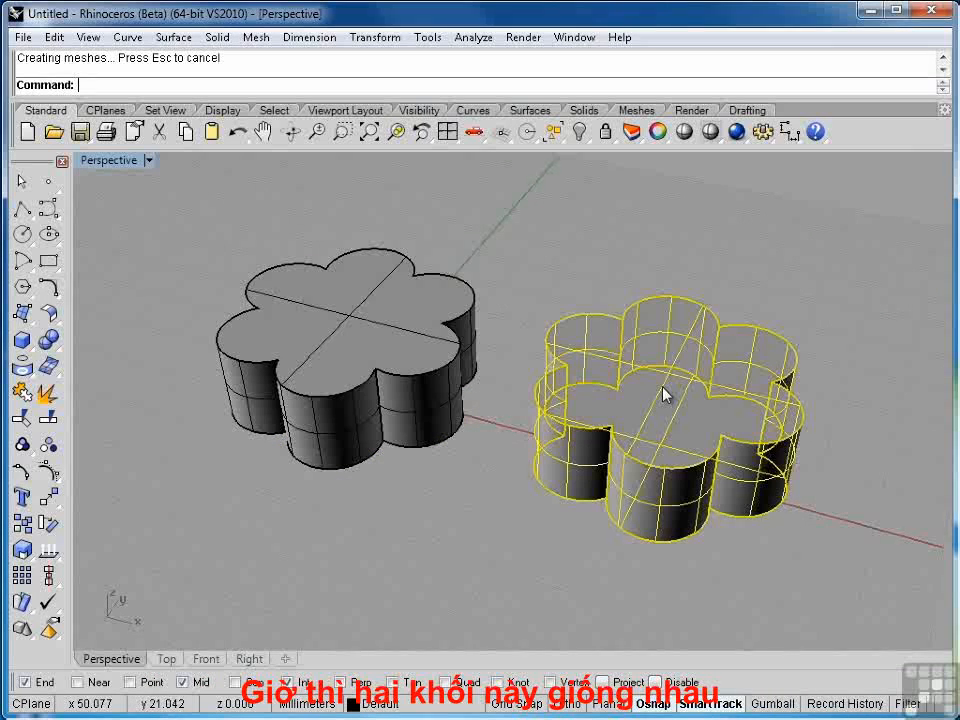
Step: Delete both capped flower solids, leaving only the two flower outlines
click(444, 510)
click(392, 422)
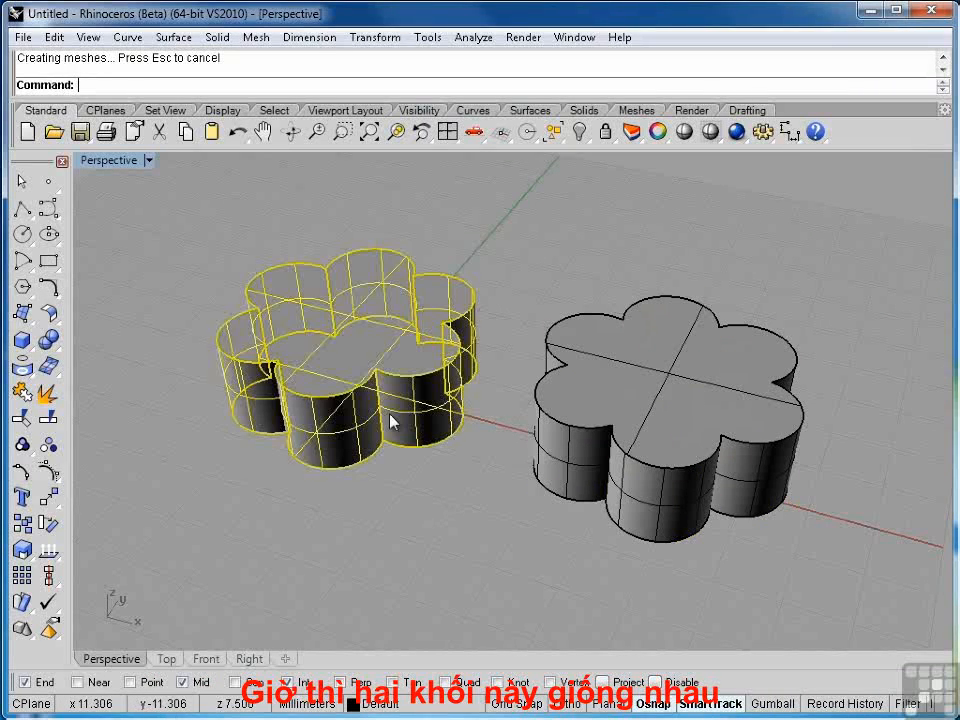
shift+click(577, 479)
key(Delete)
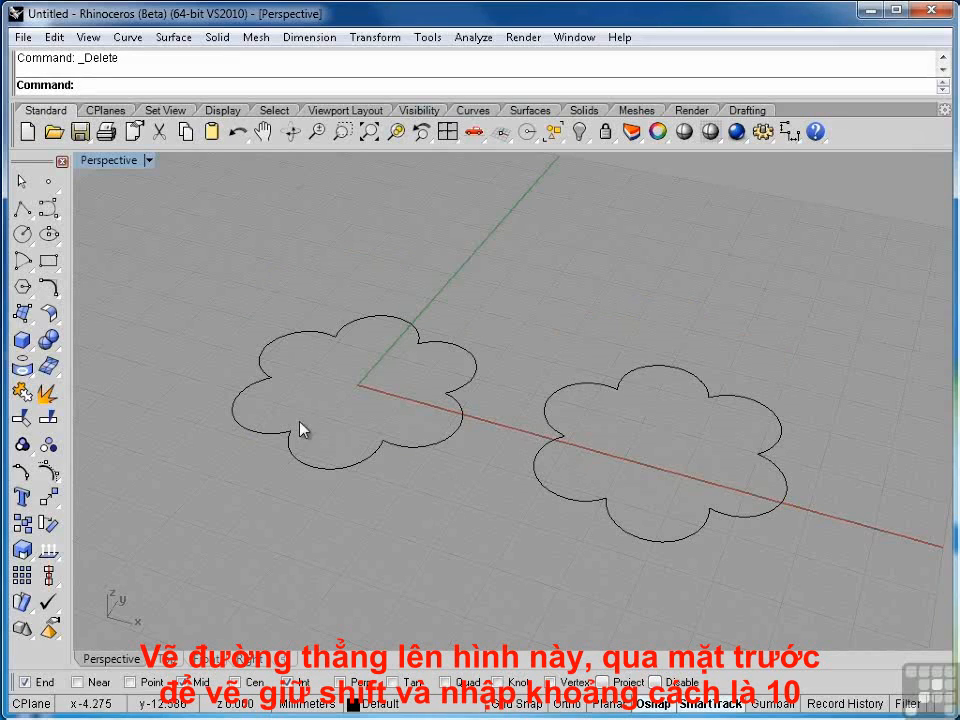
Step: Draw a vertical polyline 10 mm tall from a point on the first flower outline, working in the Front view
click(23, 208)
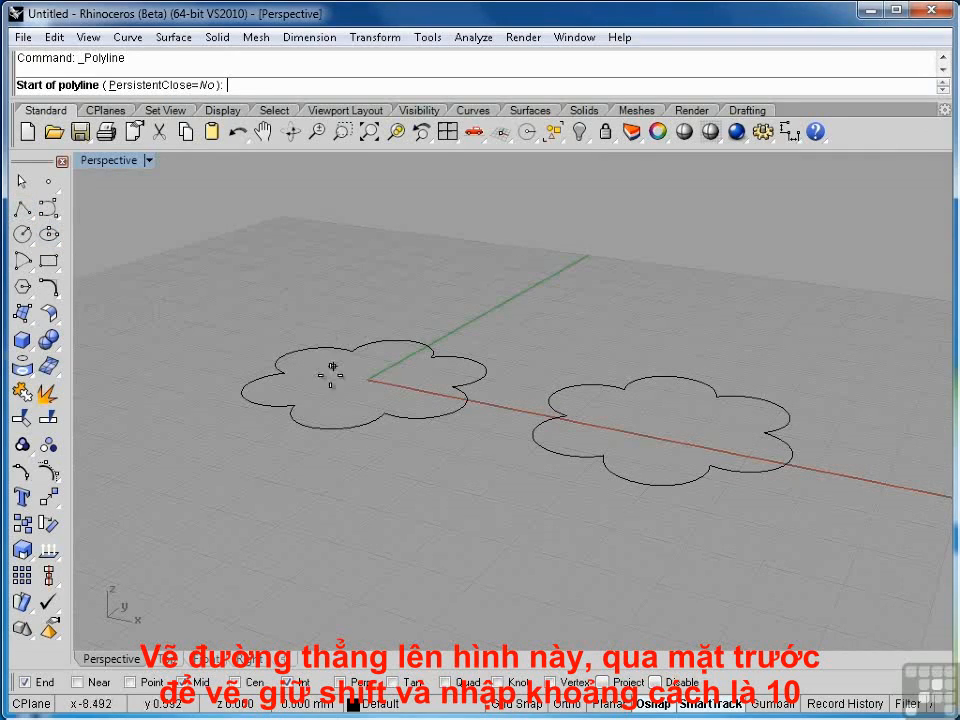
click(296, 396)
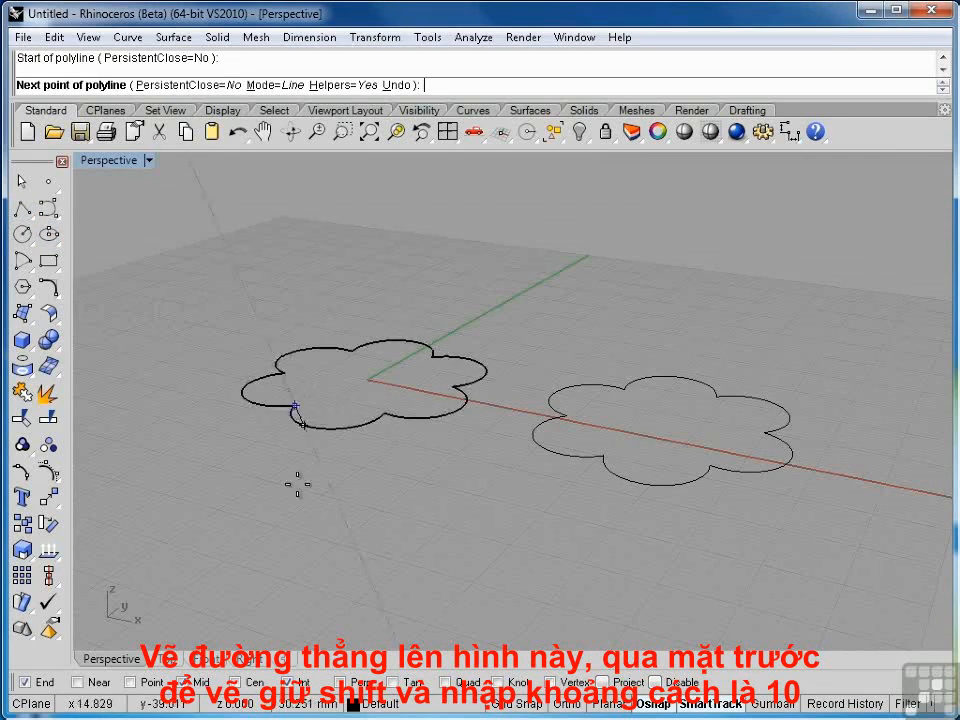
click(210, 660)
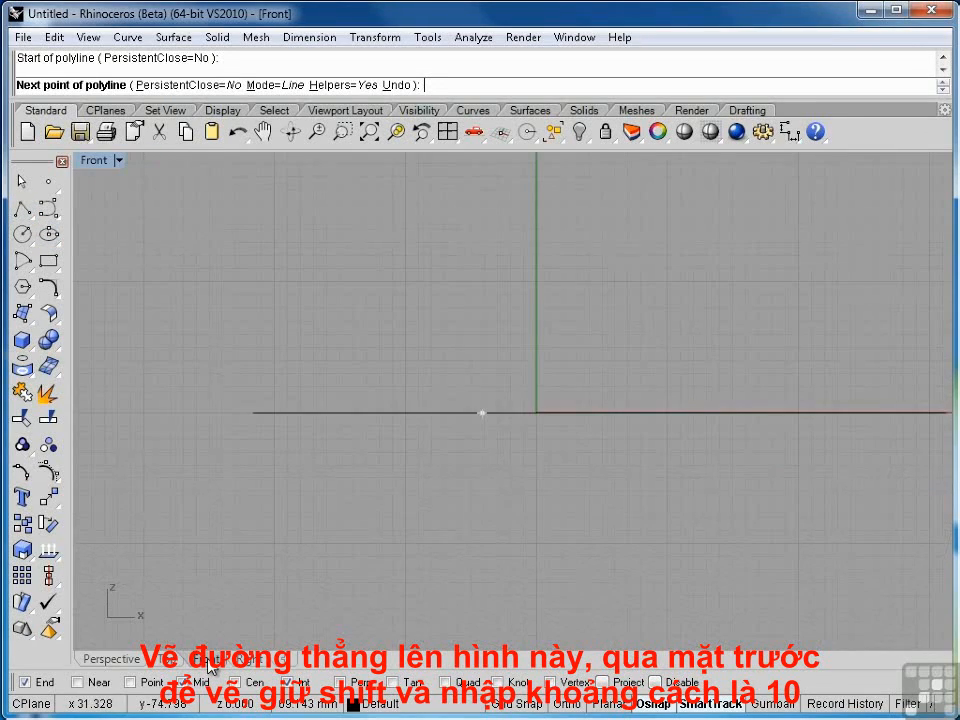
text(10)
key(Return)
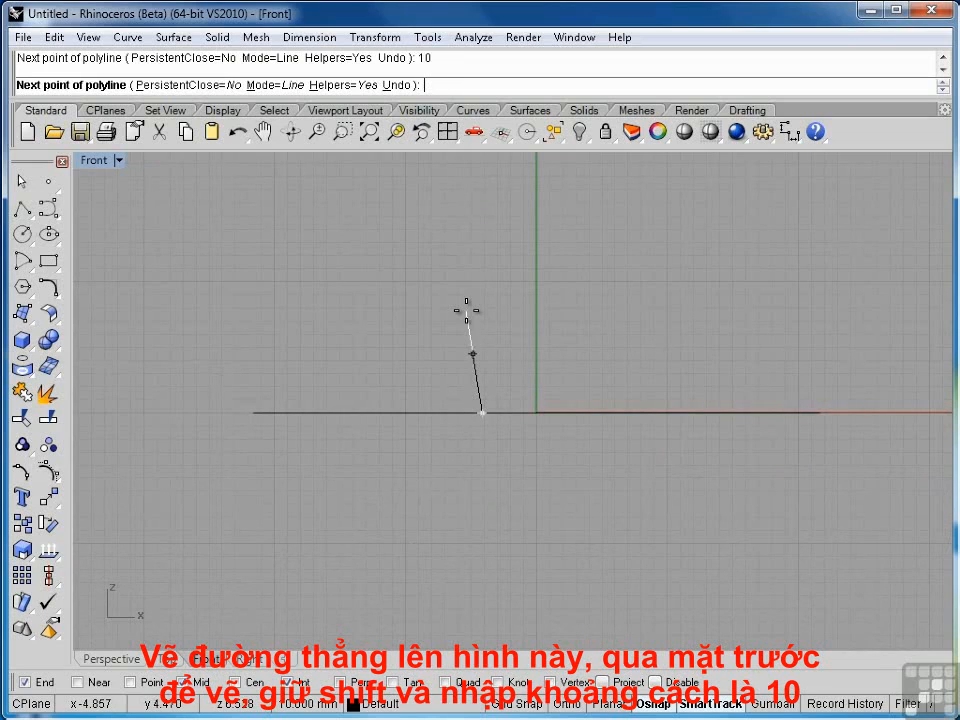
key(shift)
click(463, 249)
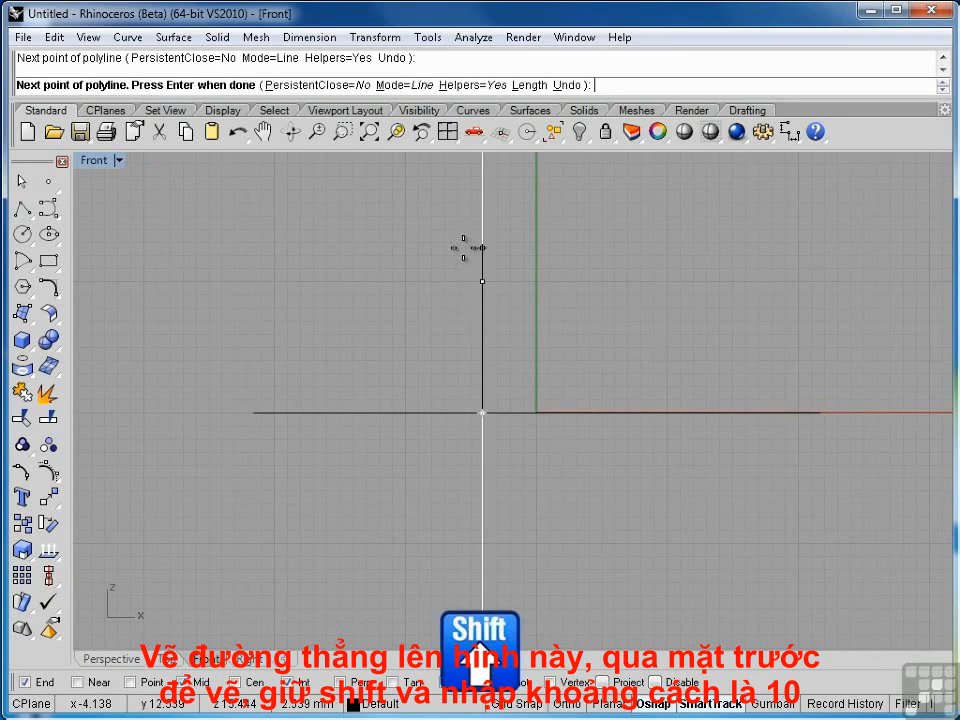
key(Return)
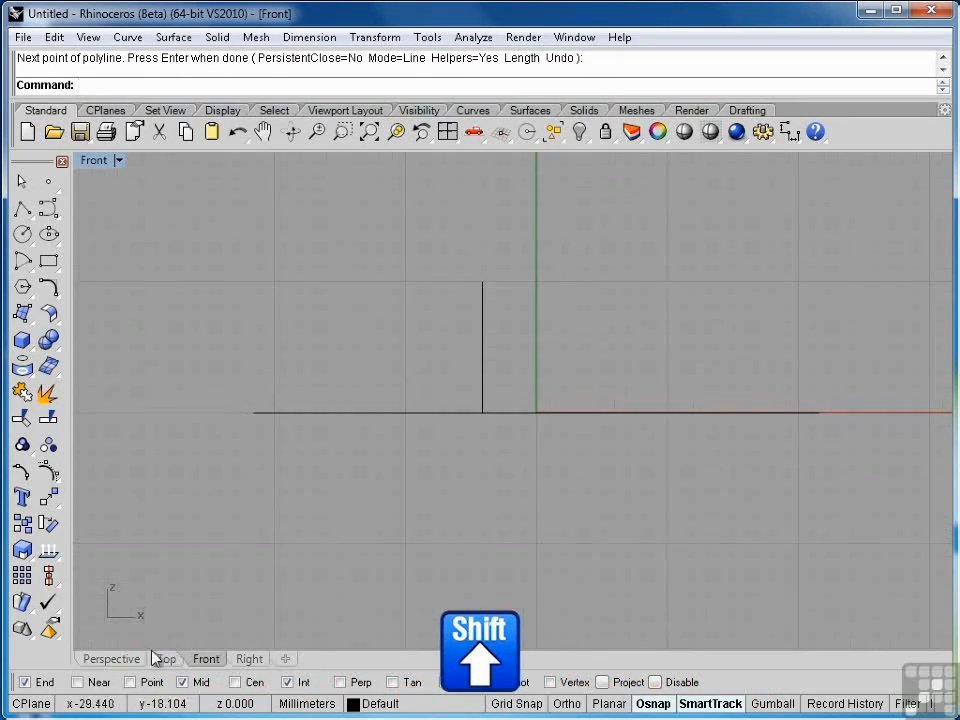
Step: Copy the vertical line and place a copy at the matching point on the second flower outline
click(111, 659)
right_drag(427, 371, 347, 439)
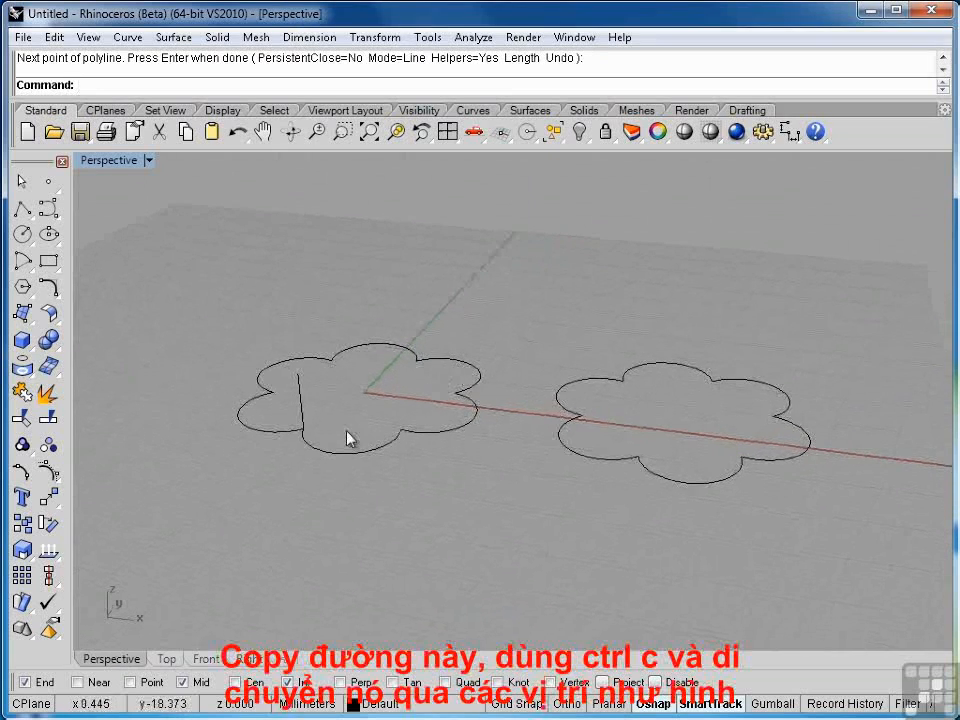
click(301, 403)
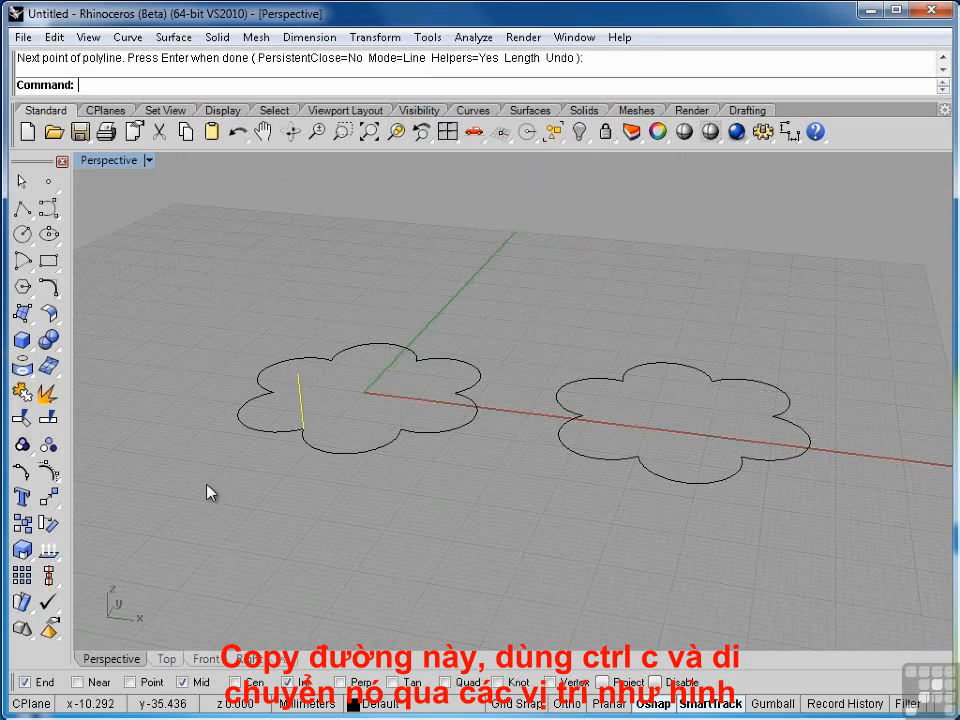
key(ctrl+c)
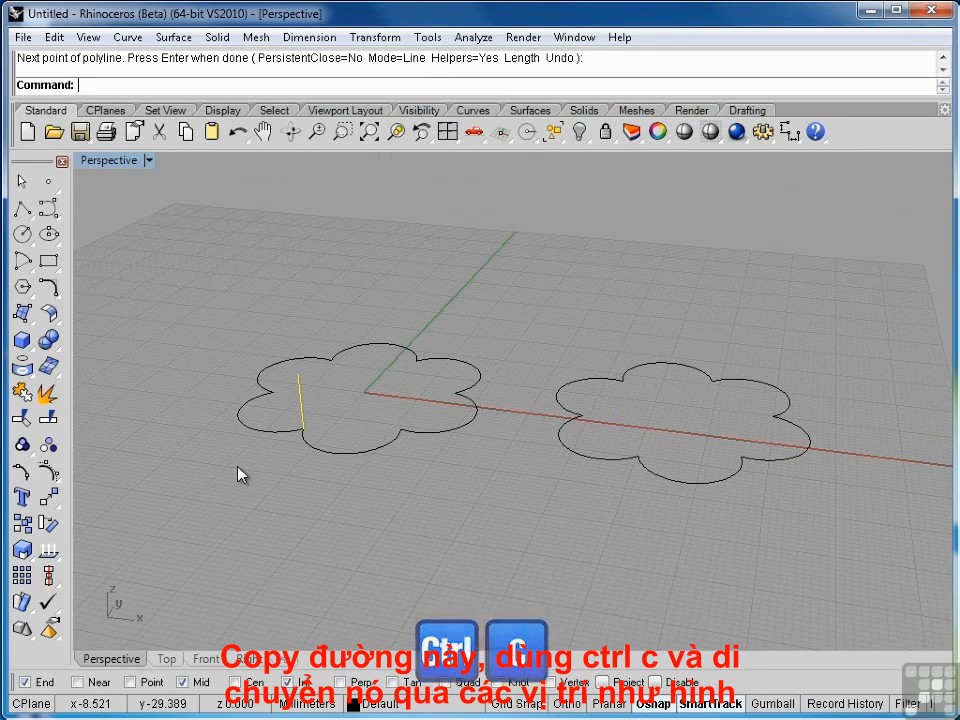
click(48, 500)
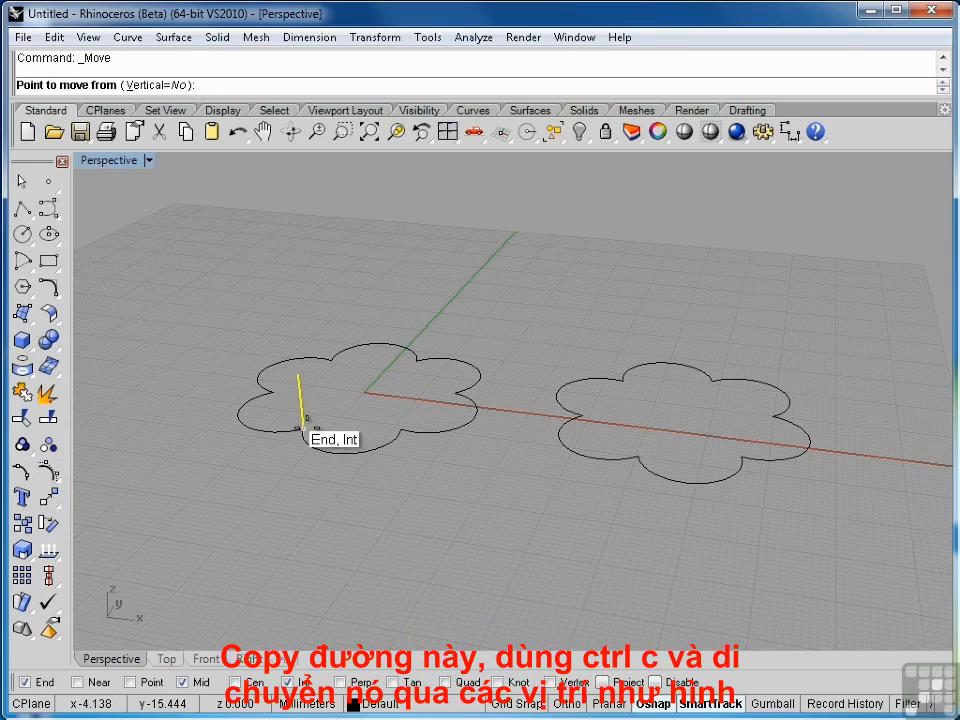
click(303, 429)
click(638, 451)
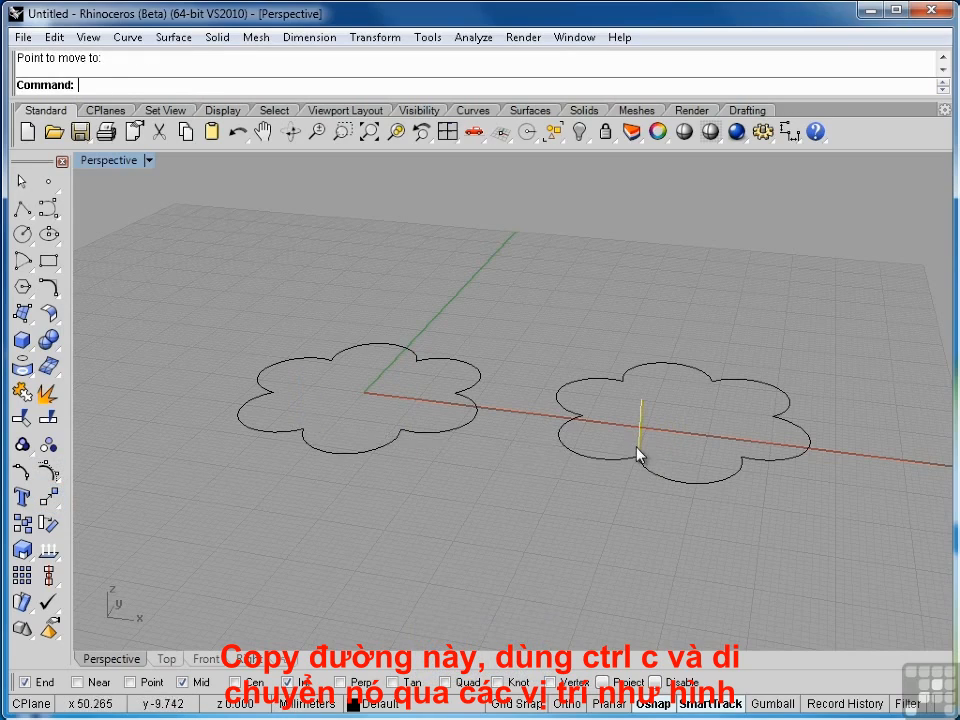
key(ctrl+v)
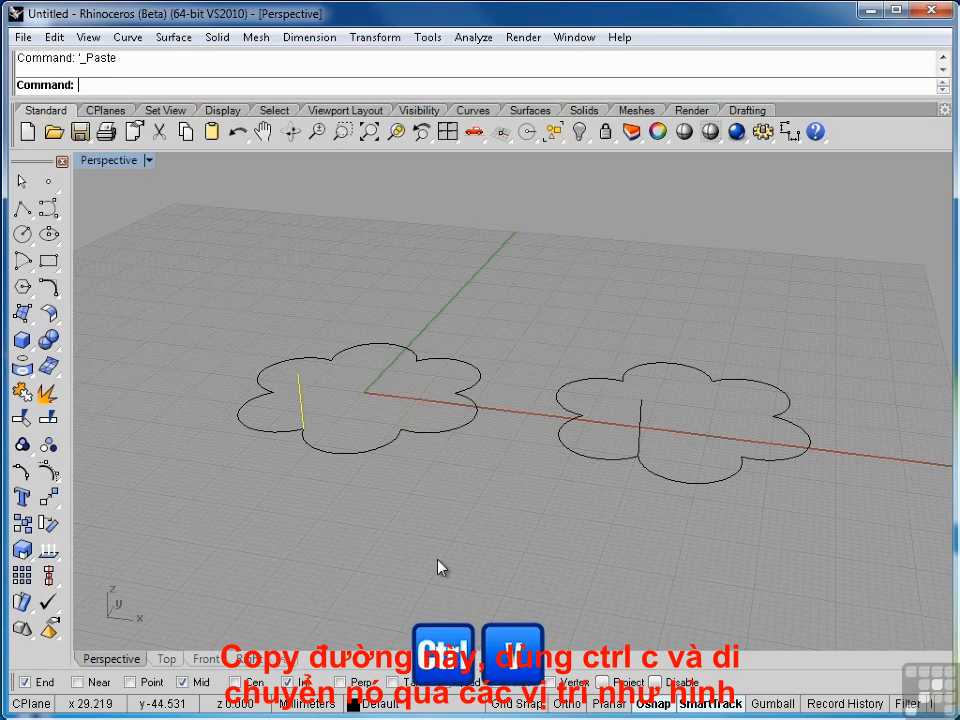
Step: Sweep the vertical line along the first flower outline with Sweep 1 Rail using Freeform style
right_drag(497, 561, 508, 524)
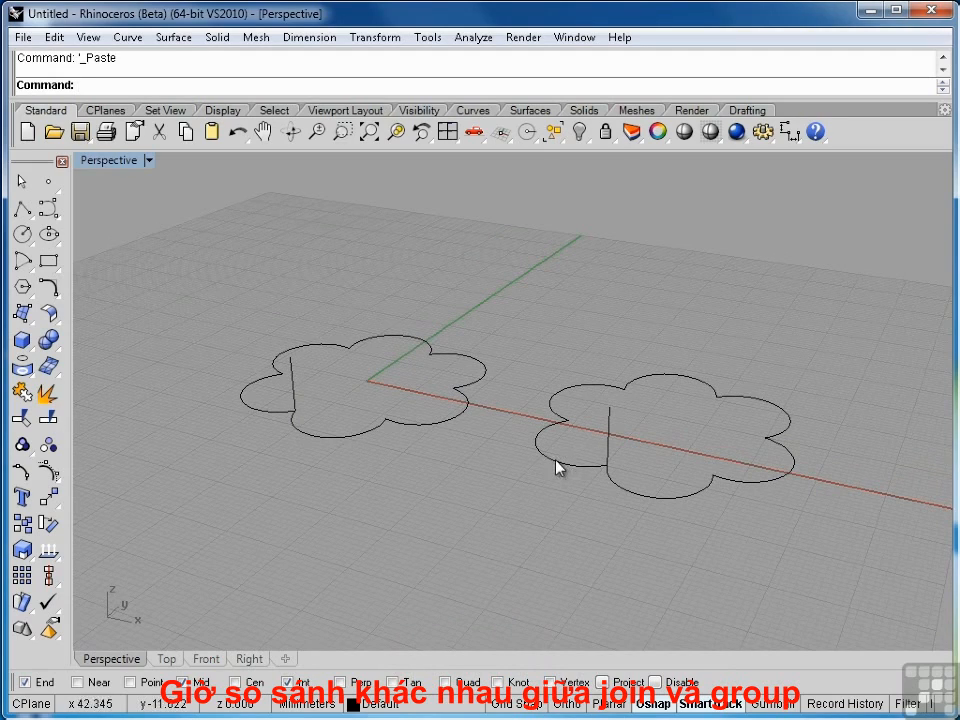
click(340, 446)
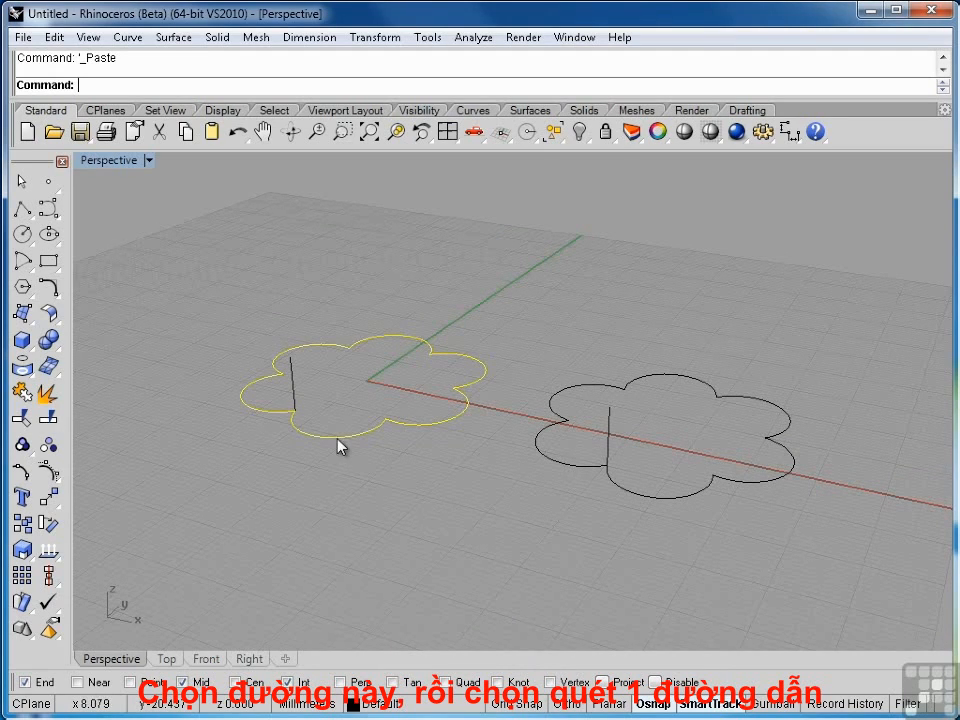
click(175, 40)
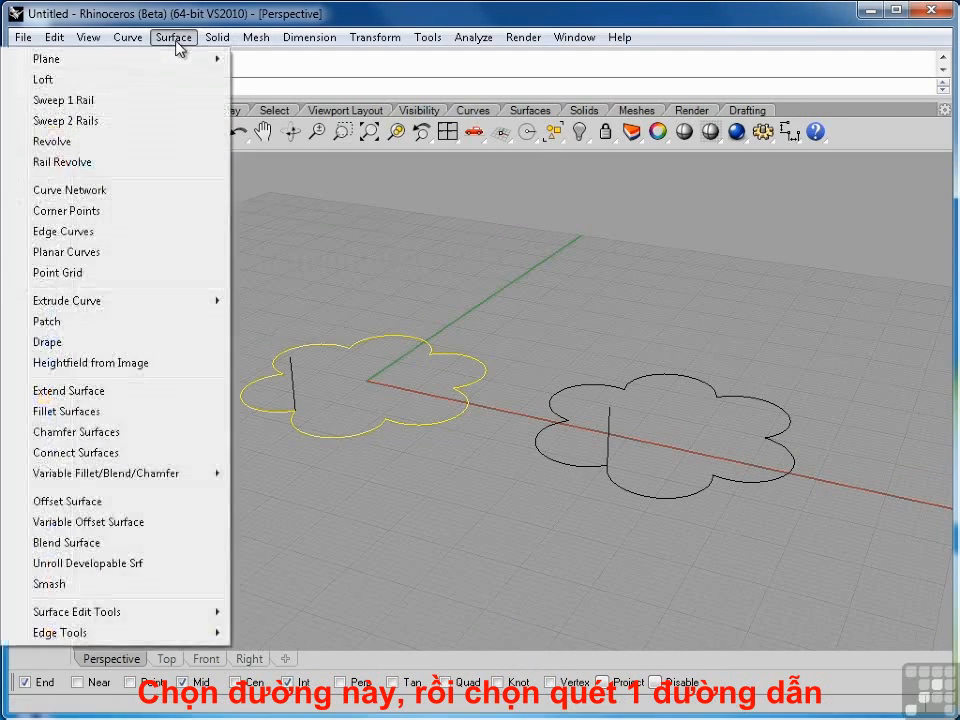
click(86, 101)
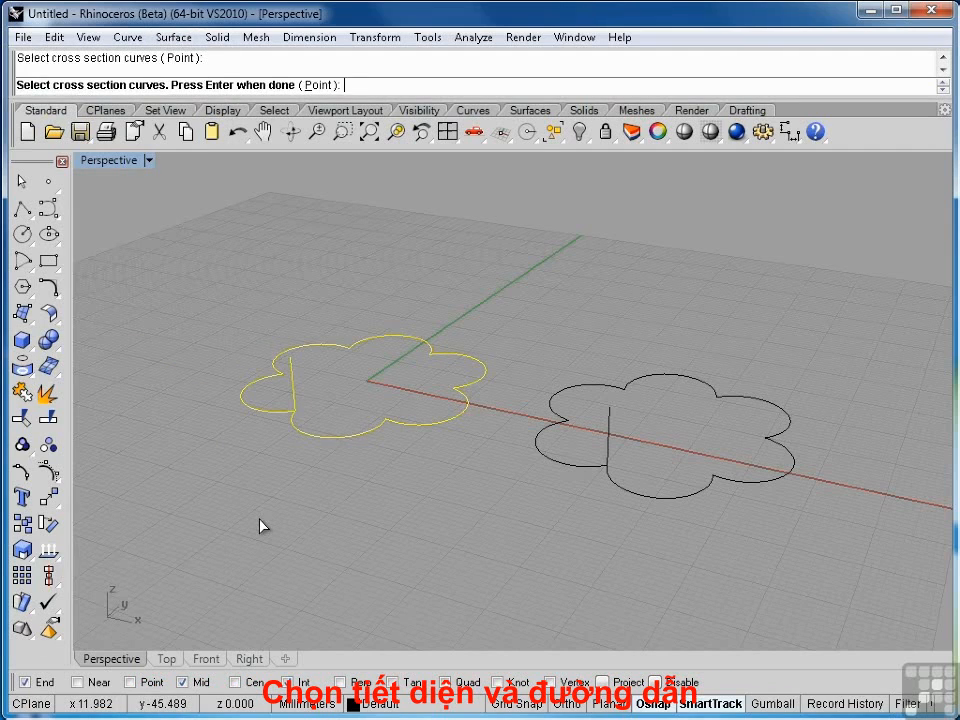
key(Return)
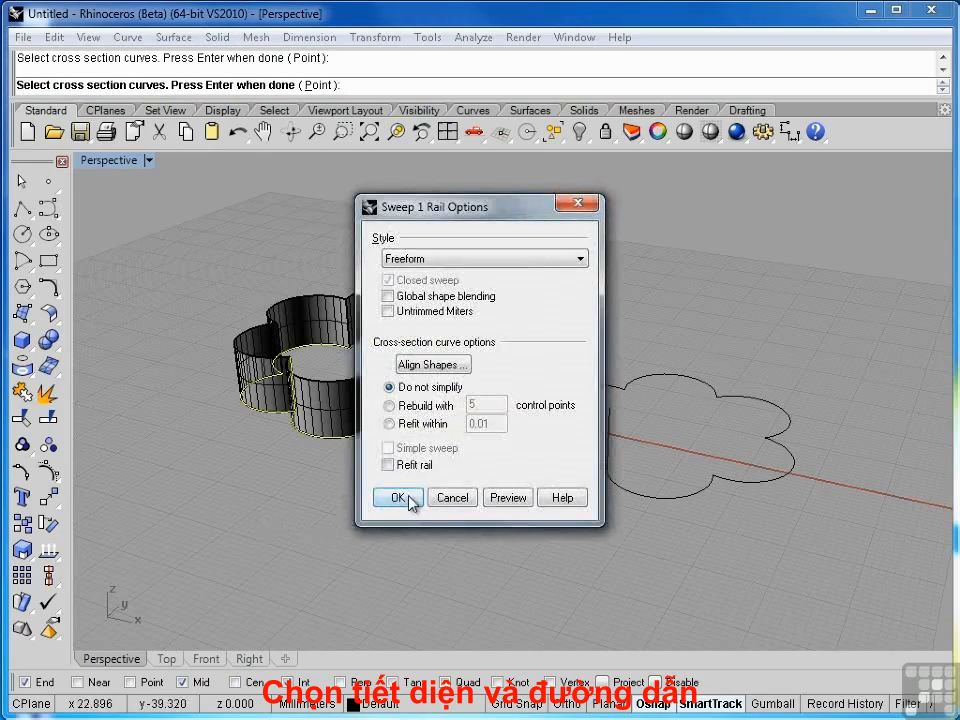
click(408, 500)
right_drag(414, 480, 384, 469)
click(347, 411)
click(350, 477)
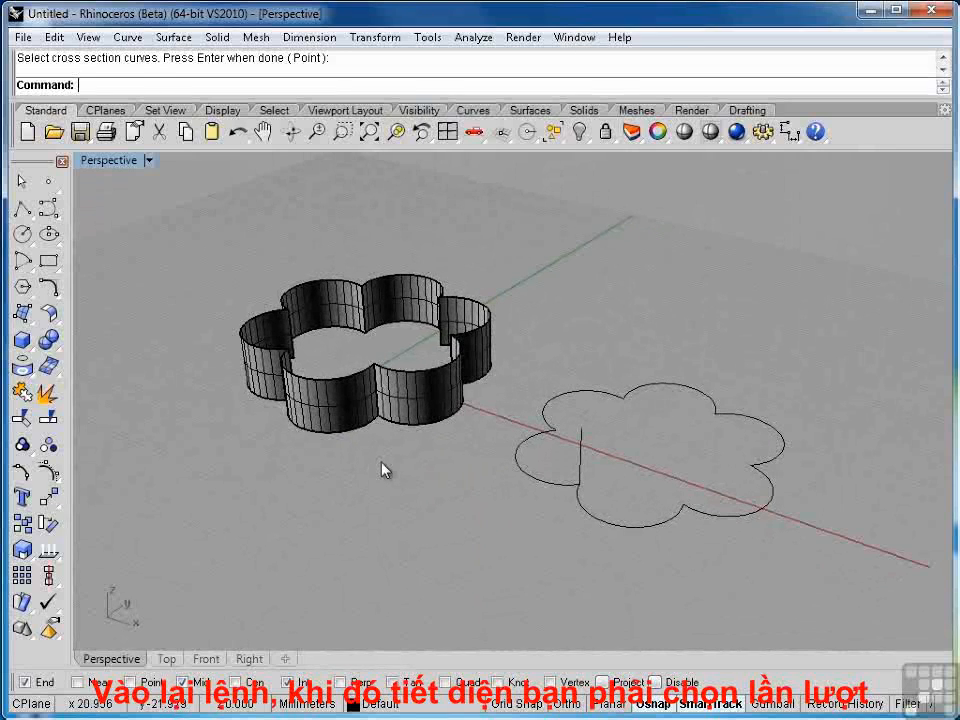
Step: Sweep the vertical line along one arc of the second flower outline with Sweep 1 Rail
right_click(381, 462)
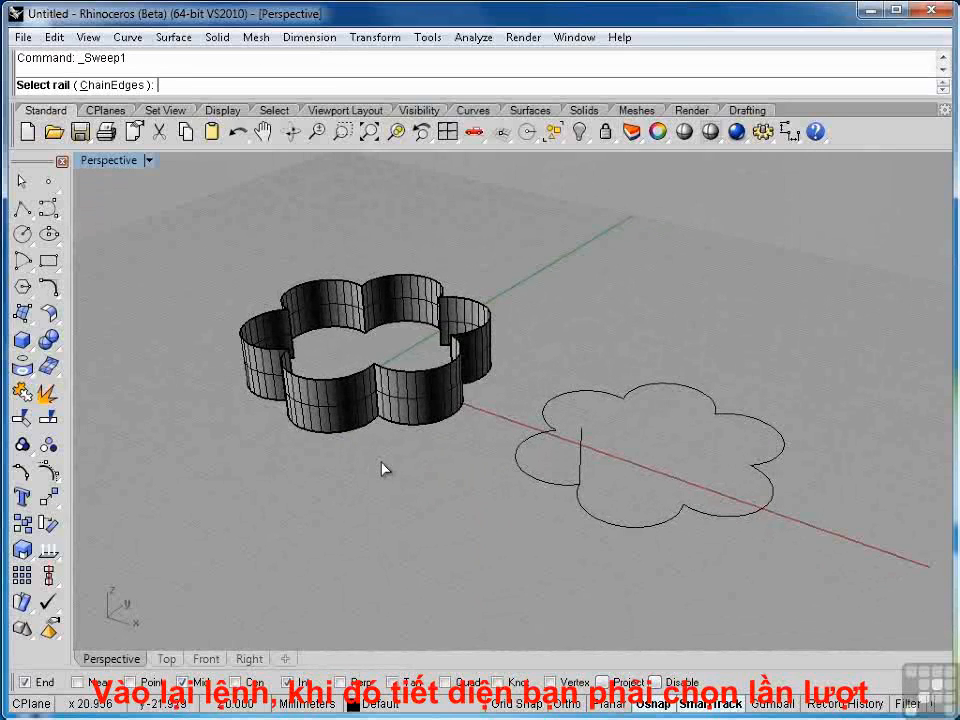
click(541, 484)
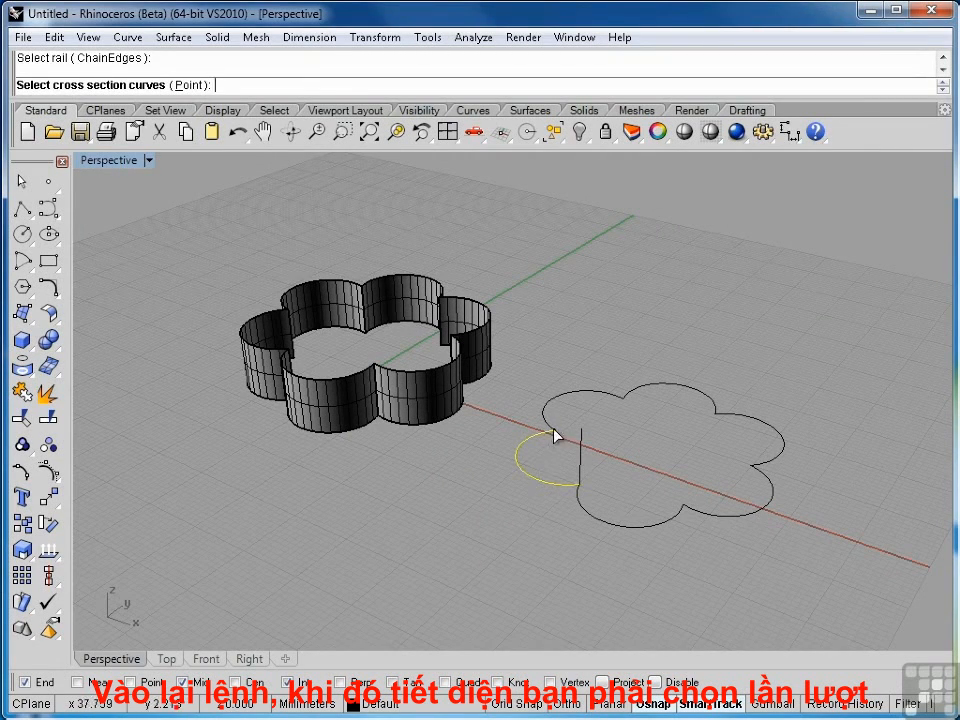
click(580, 448)
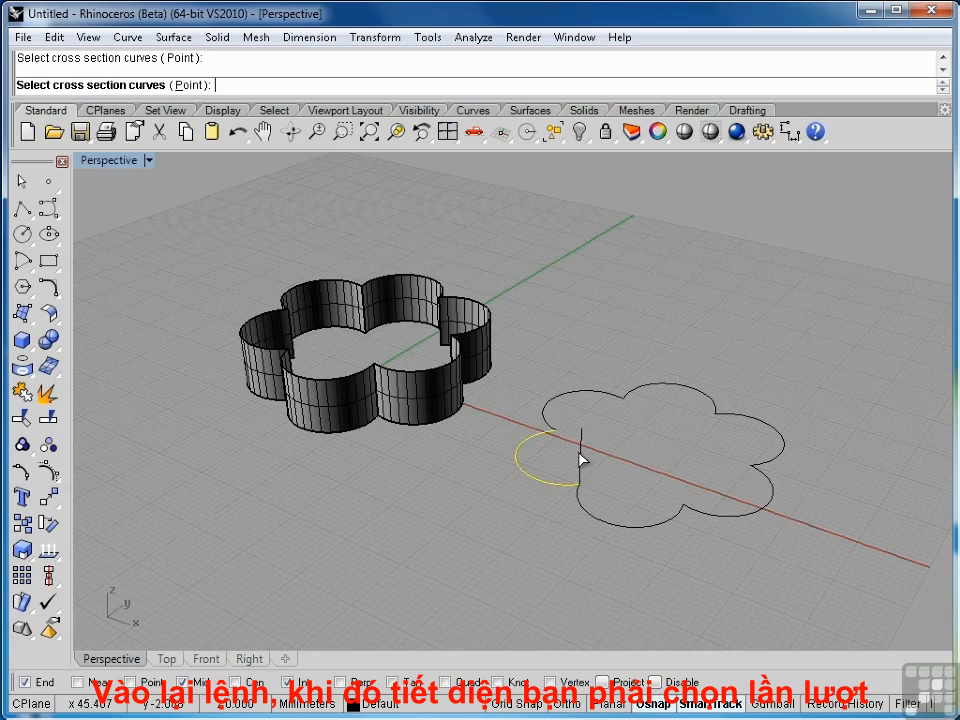
key(Return)
click(399, 495)
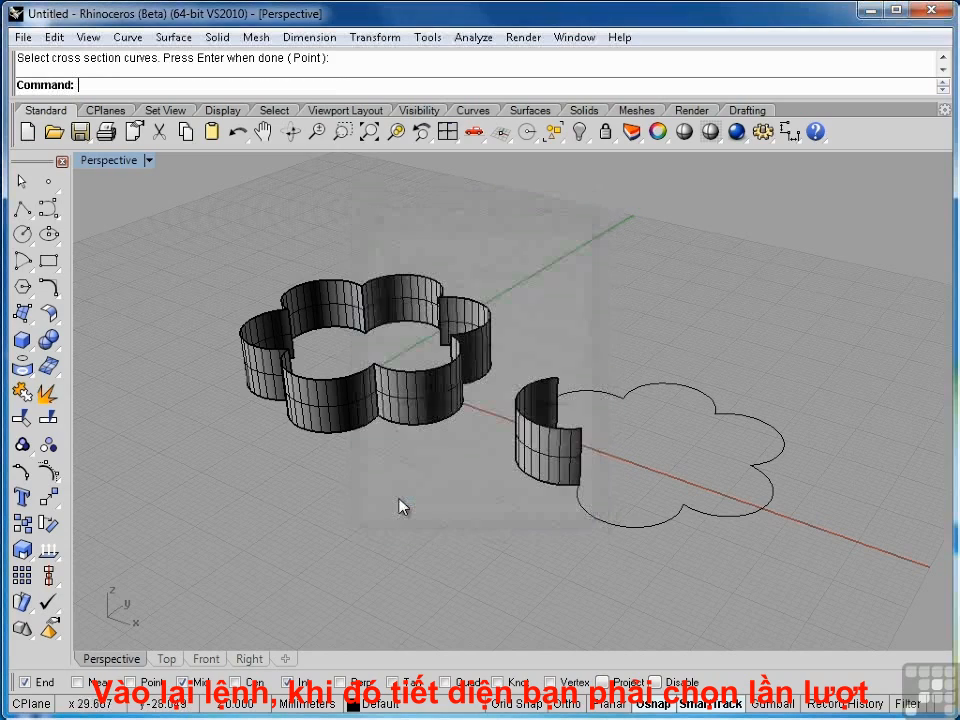
Step: Sweep the next arc of the second flower, using the first swept segment's edge as cross-section
right_drag(437, 503, 596, 478)
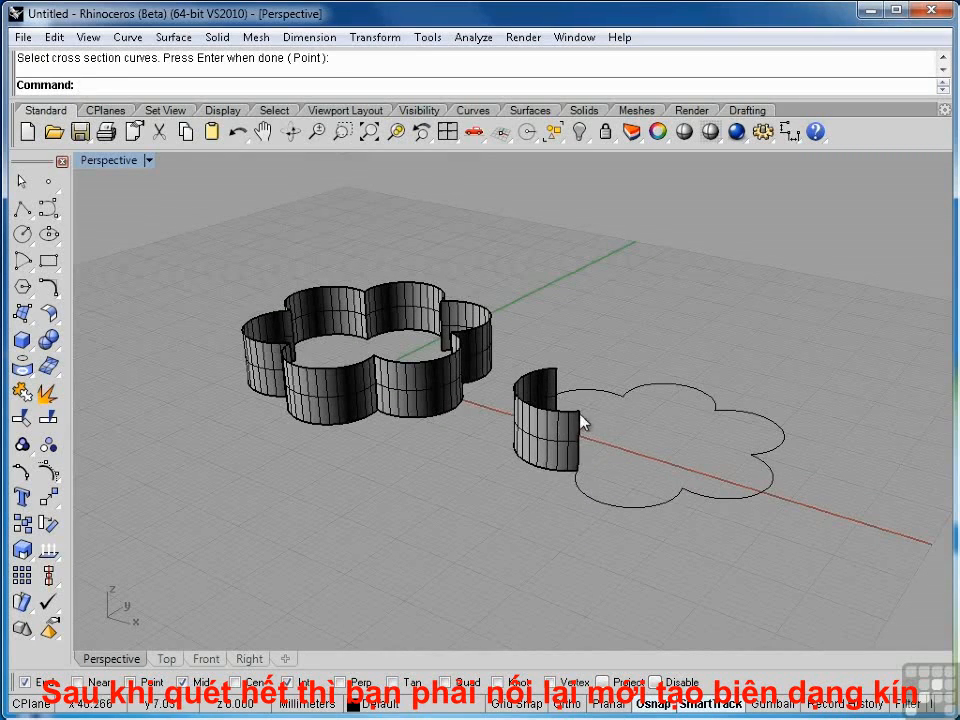
right_drag(626, 435, 550, 434)
right_click(553, 436)
click(524, 406)
click(525, 412)
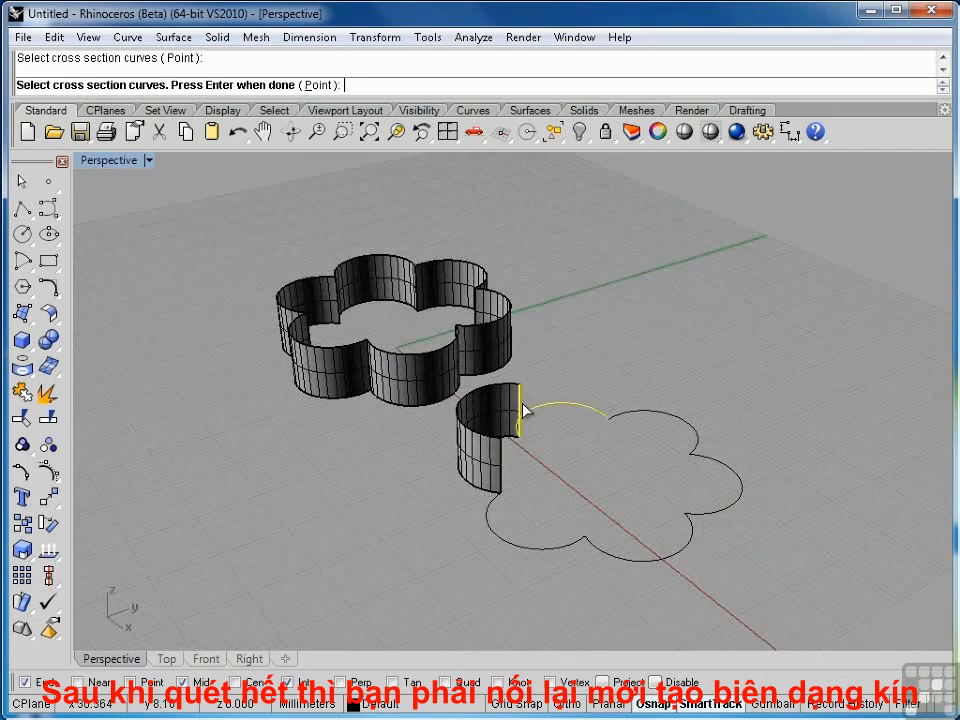
right_click(524, 410)
click(394, 495)
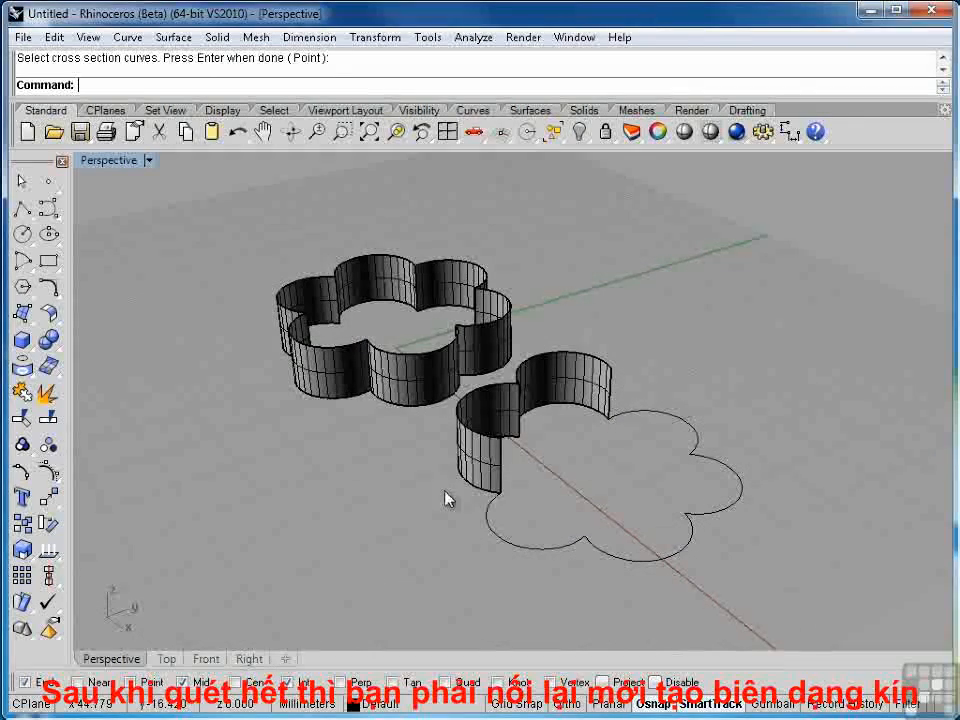
Step: Join the two swept segments of the second flower
right_drag(439, 553, 514, 486)
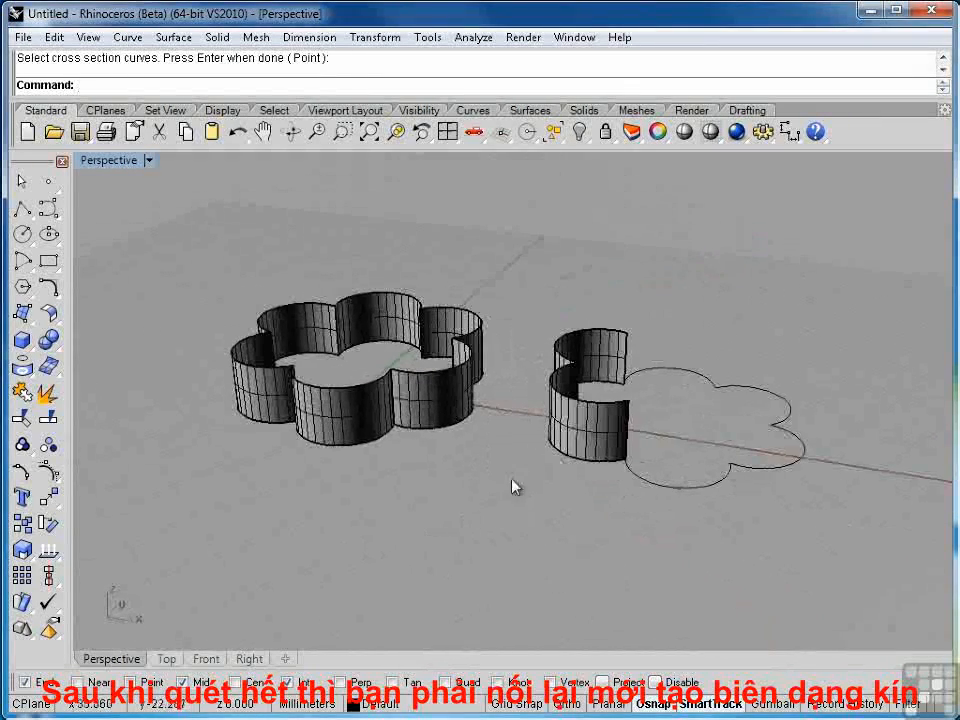
click(588, 428)
shift+click(602, 342)
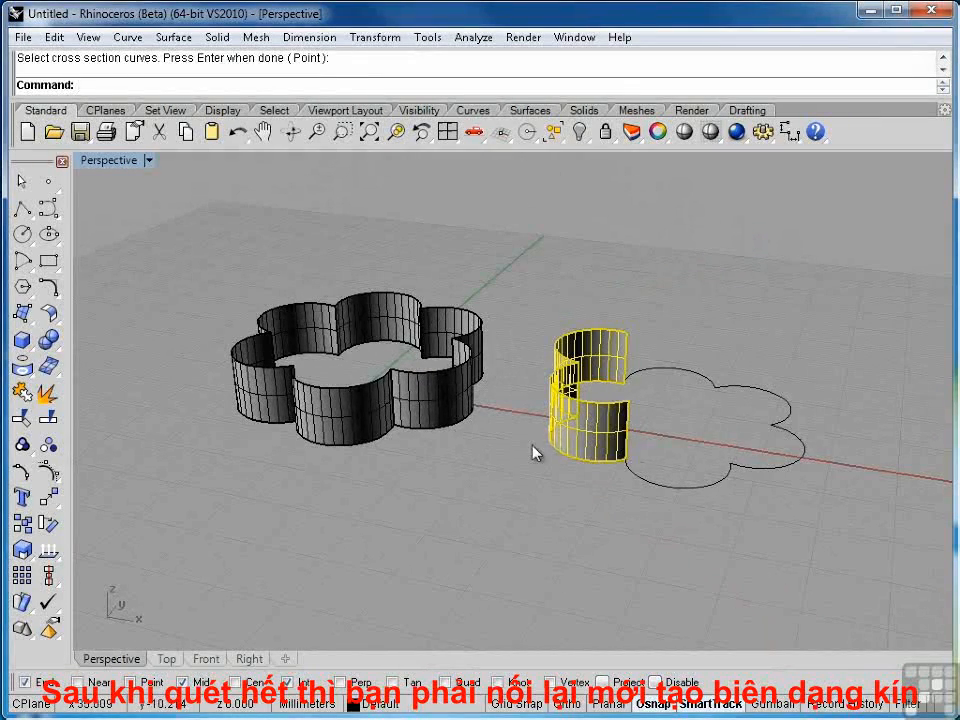
click(22, 393)
Step: Select the swept walls of both flowers to compare them
right_drag(315, 532, 366, 535)
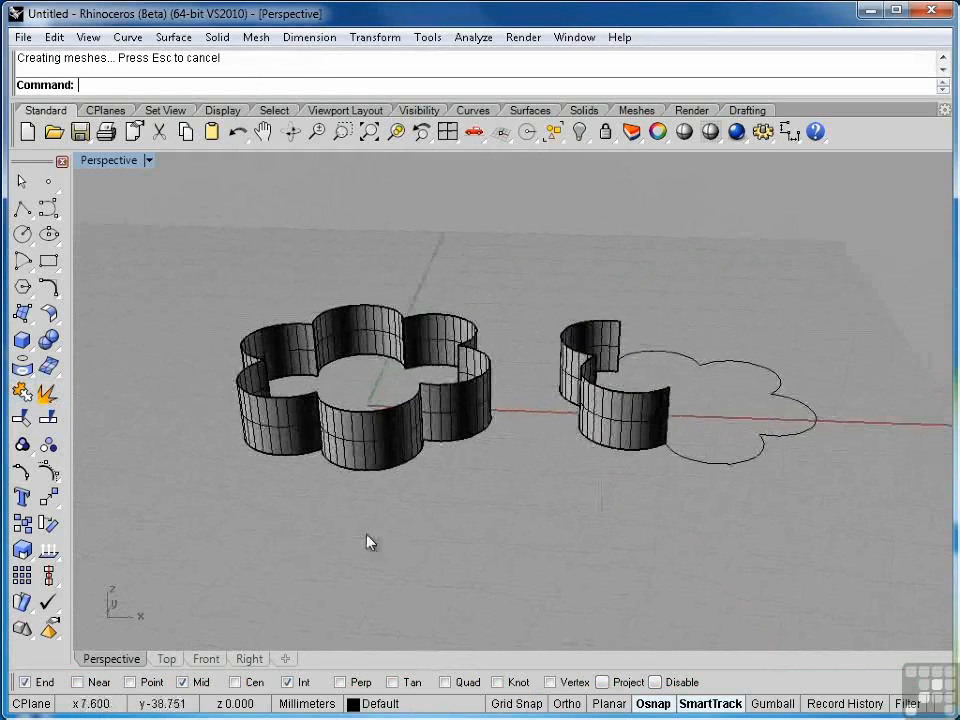
click(390, 450)
click(430, 546)
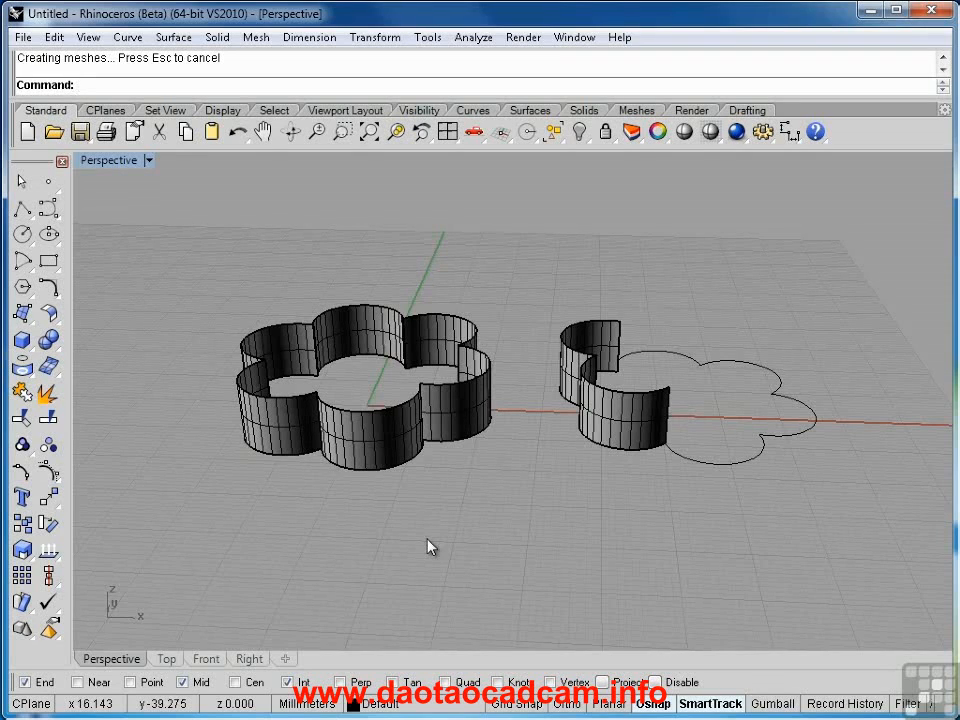
click(463, 404)
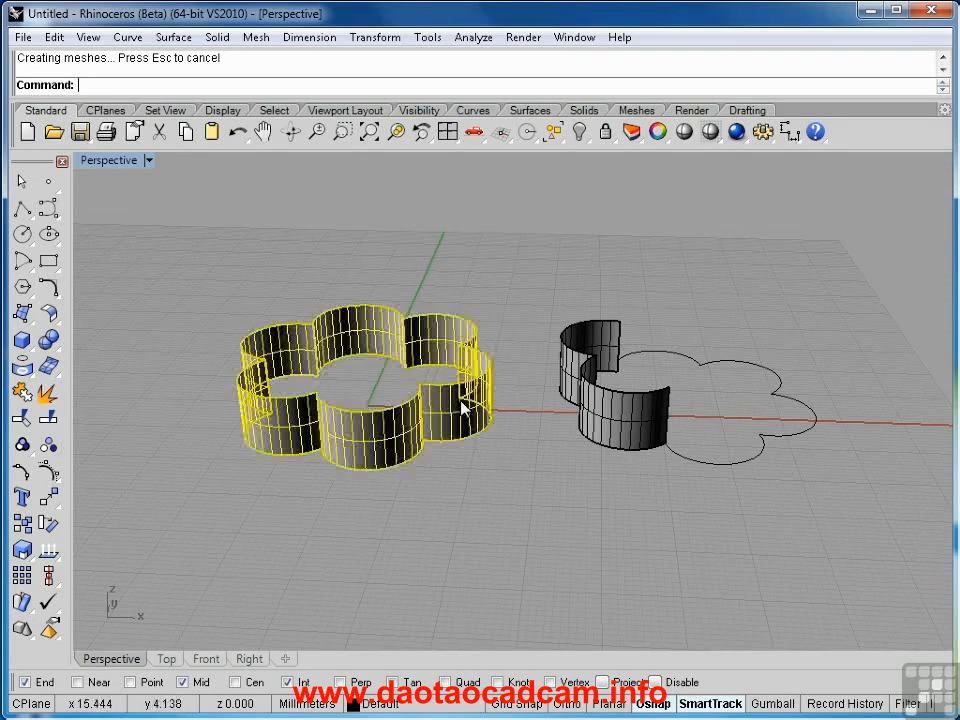
click(620, 434)
click(510, 523)
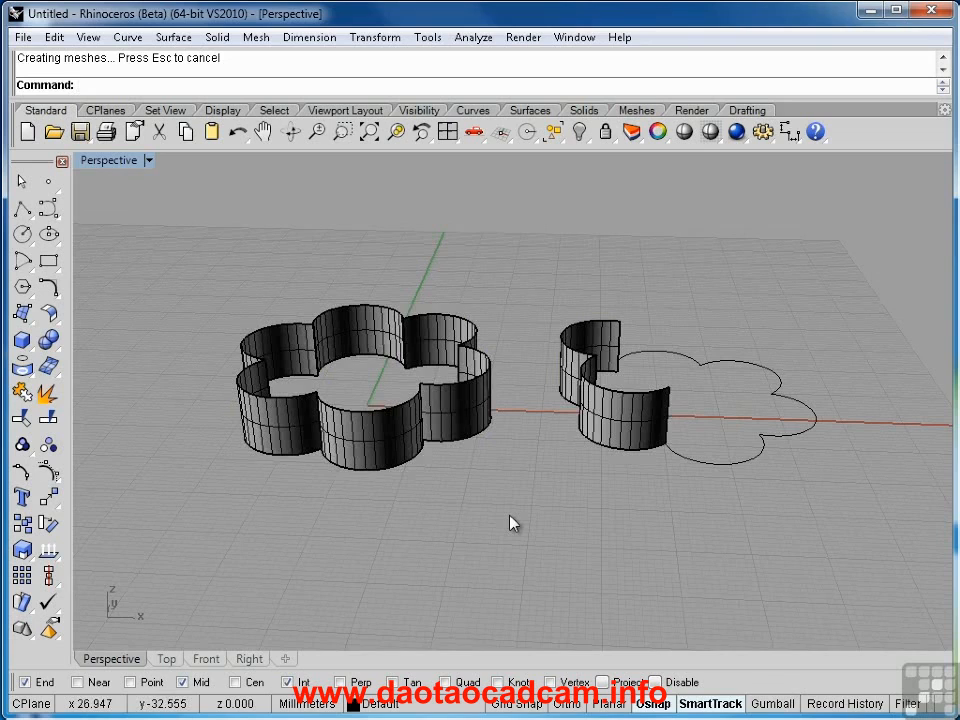